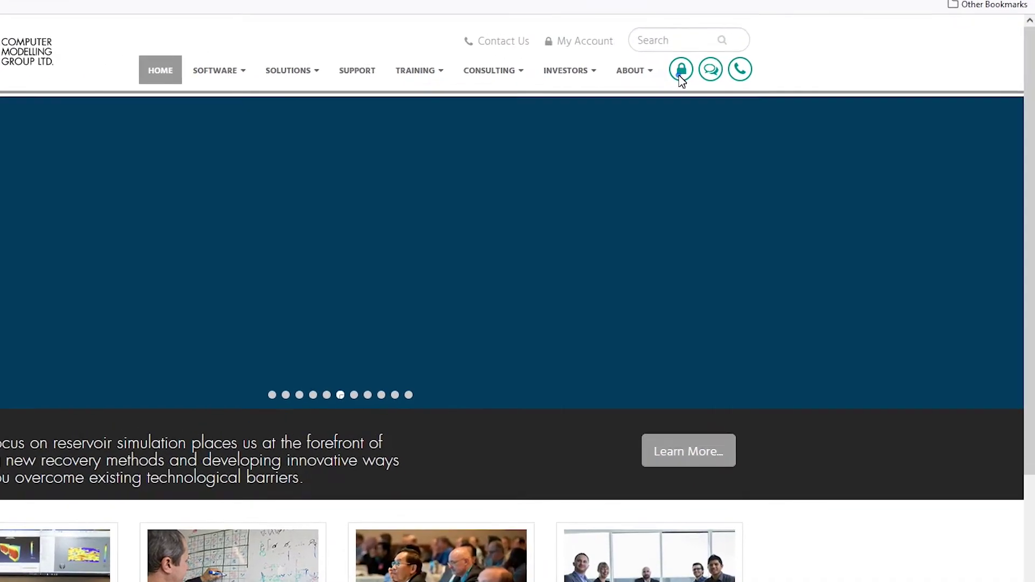
# Step: Go to the CMG 'Create new account' registration page from the login menu
pyautogui.click(768, 109)
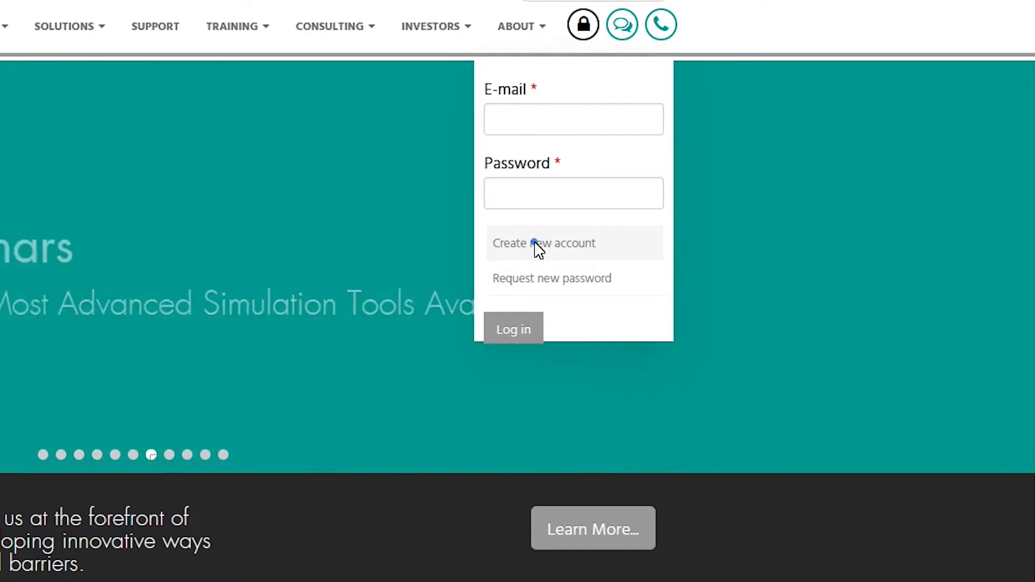
pyautogui.click(538, 247)
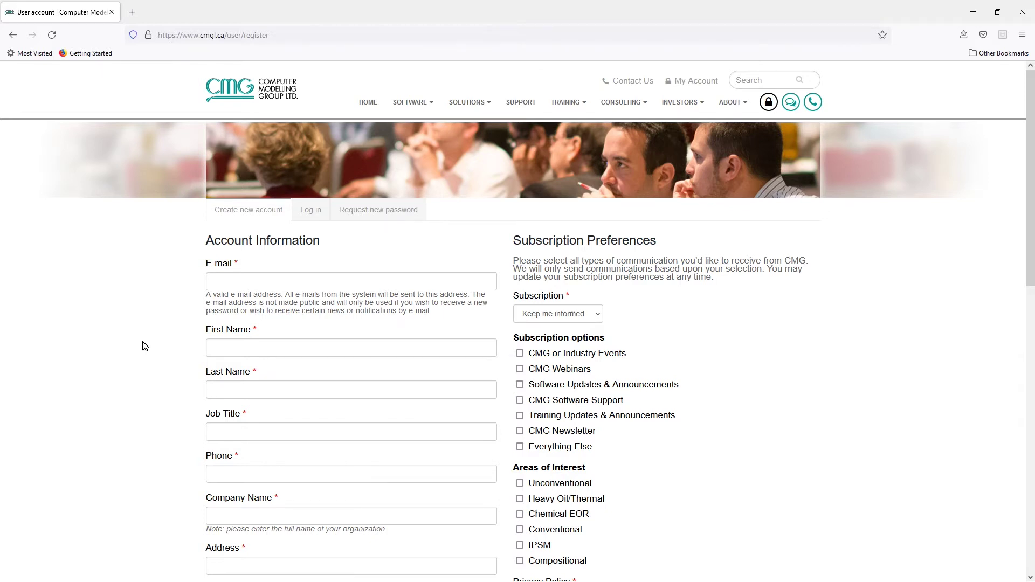
pyautogui.scroll(-2, 148, 342)
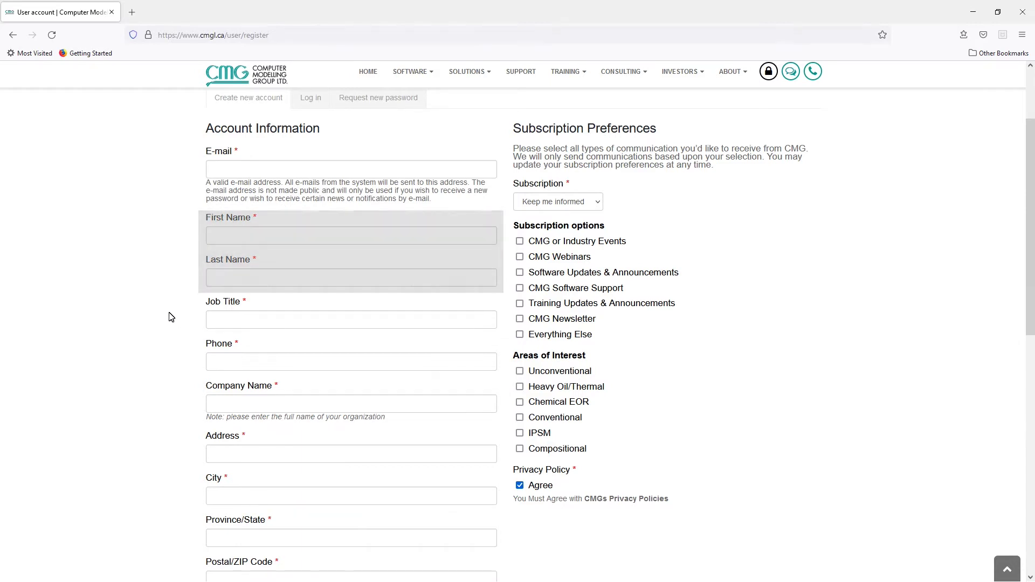
pyautogui.scroll(-2, 173, 318)
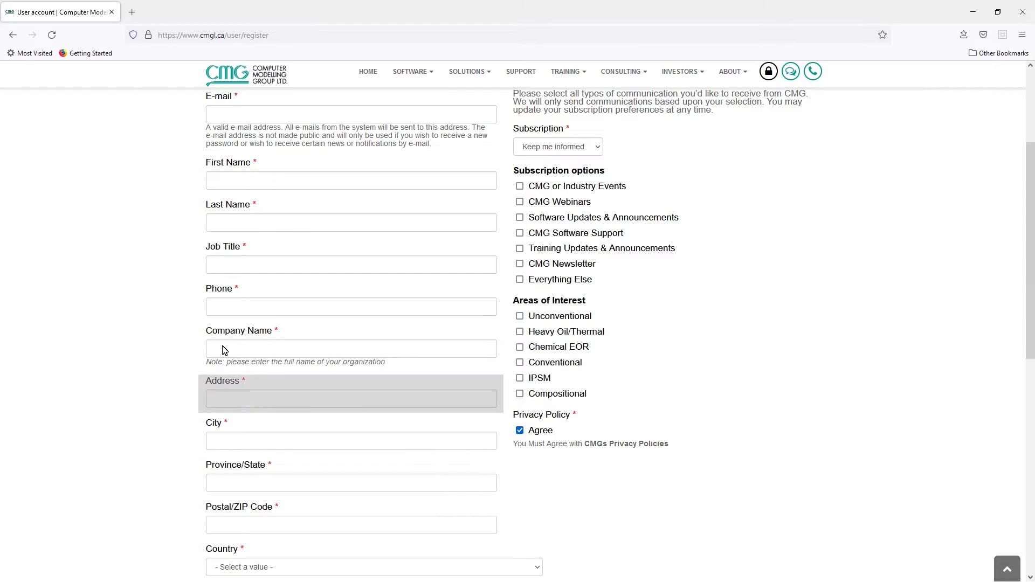
pyautogui.scroll(-1, 152, 366)
pyautogui.scroll(-2, 153, 366)
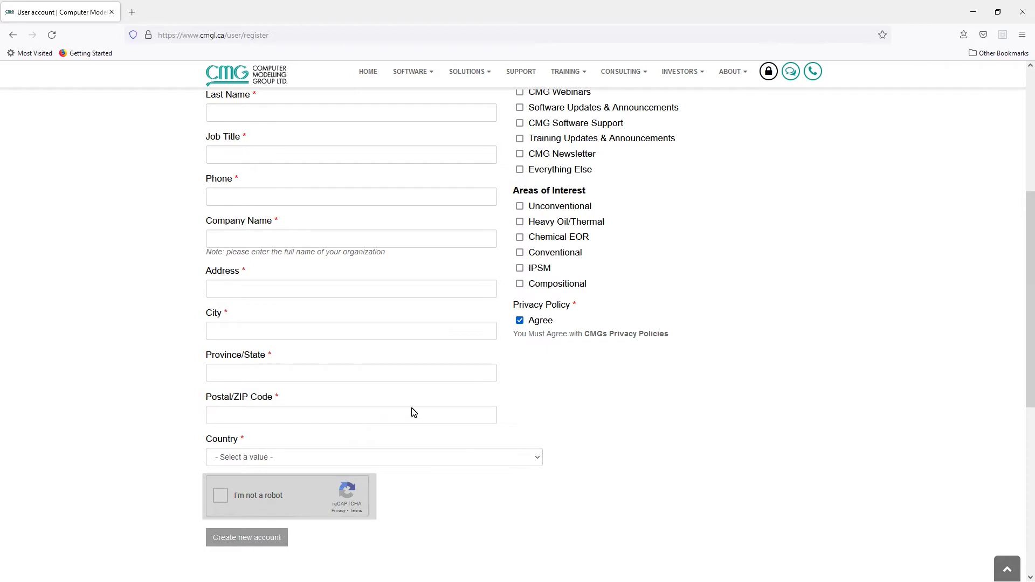
pyautogui.scroll(2, 458, 409)
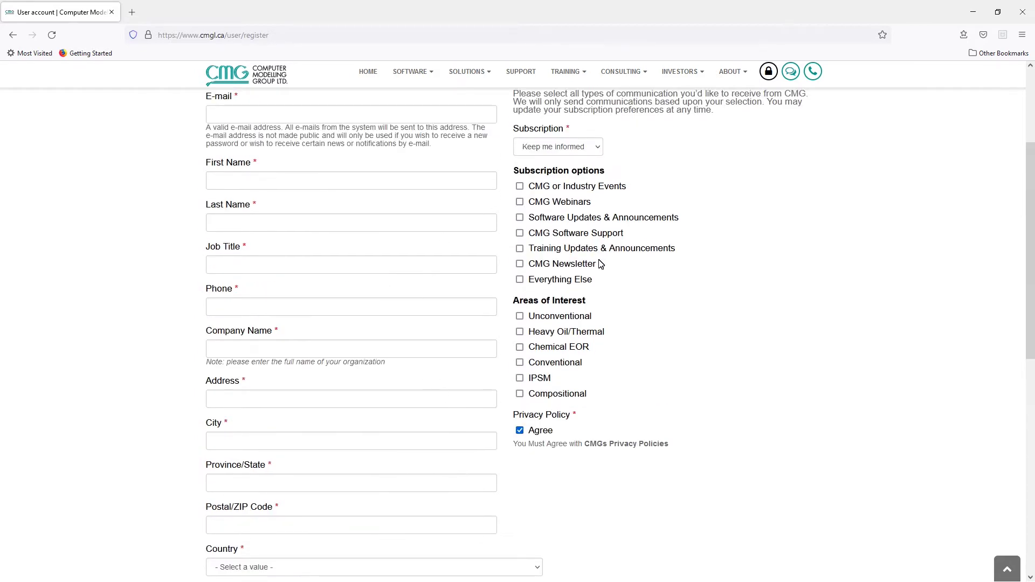
pyautogui.scroll(1, 598, 264)
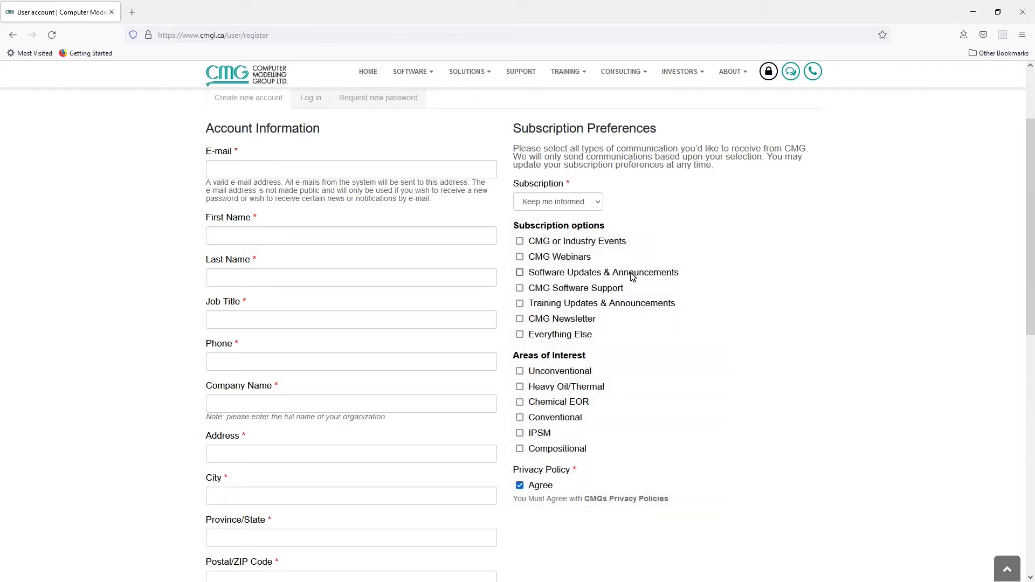
pyautogui.scroll(1, 632, 276)
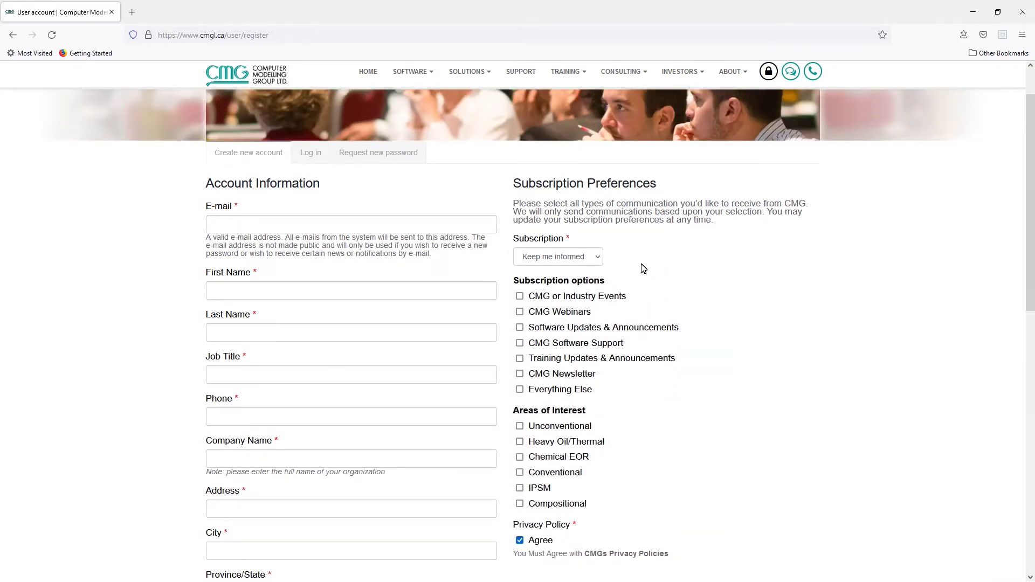
pyautogui.scroll(1, 642, 272)
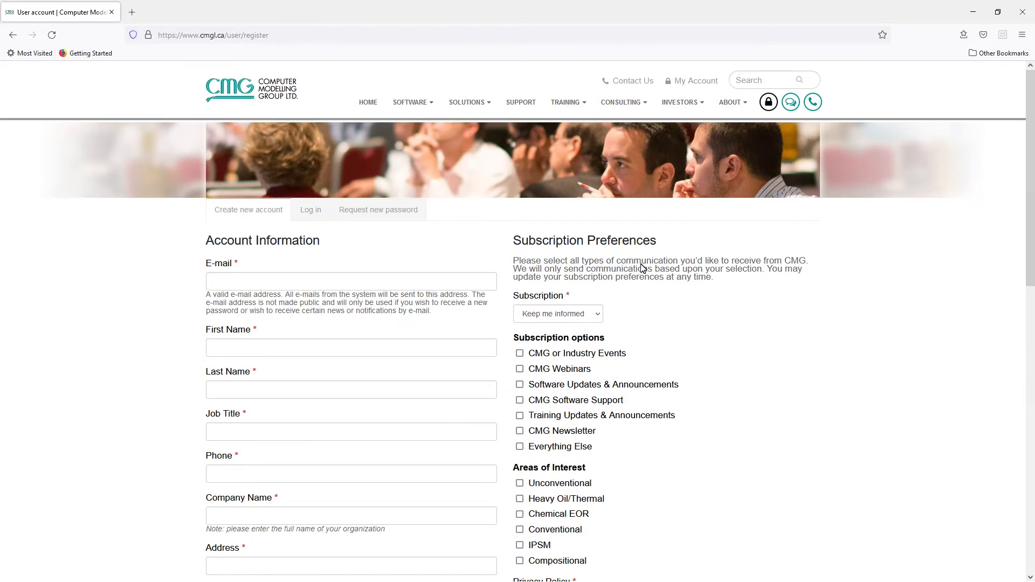
pyautogui.scroll(-8, 637, 280)
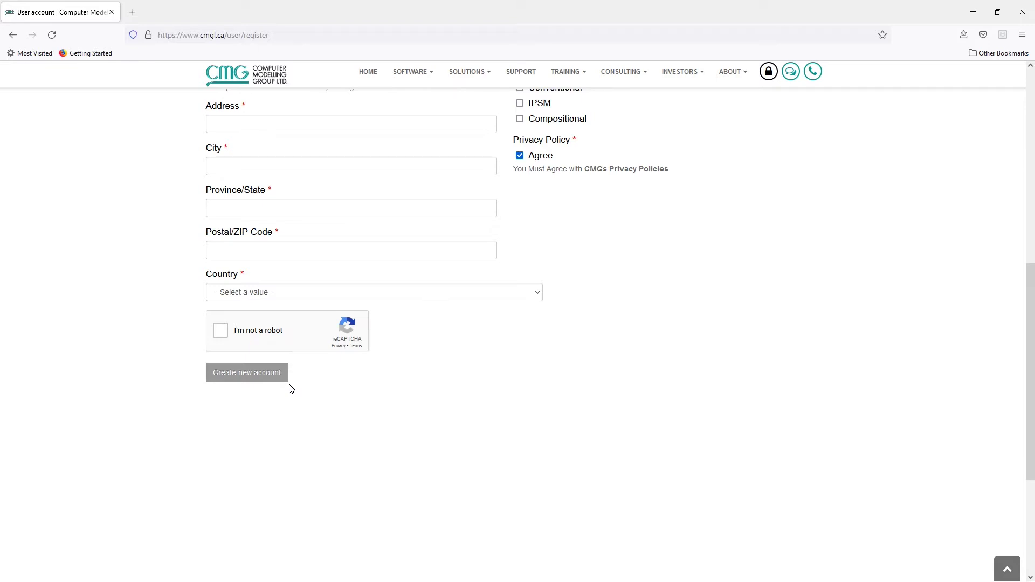
pyautogui.scroll(3, 300, 386)
pyautogui.scroll(3, 302, 382)
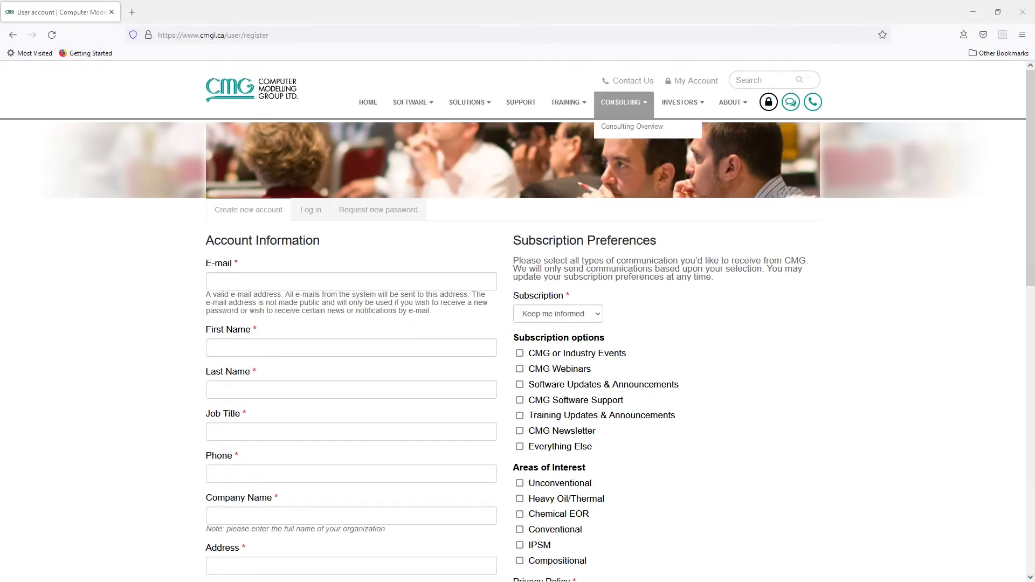
pyautogui.click(769, 103)
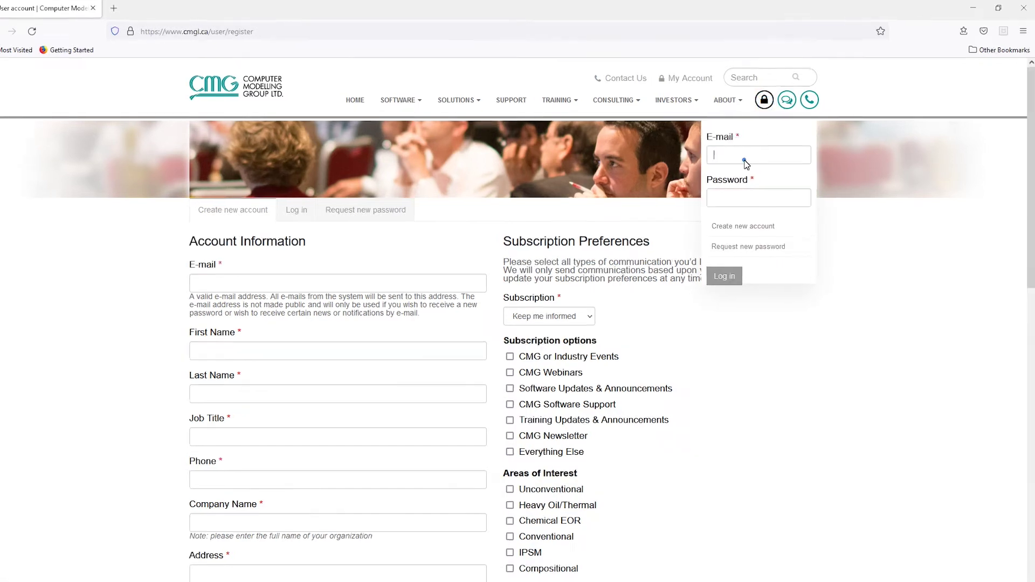
# Step: Log in with the personal e-mail and password, then go to Software Downloads
pyautogui.click(747, 156)
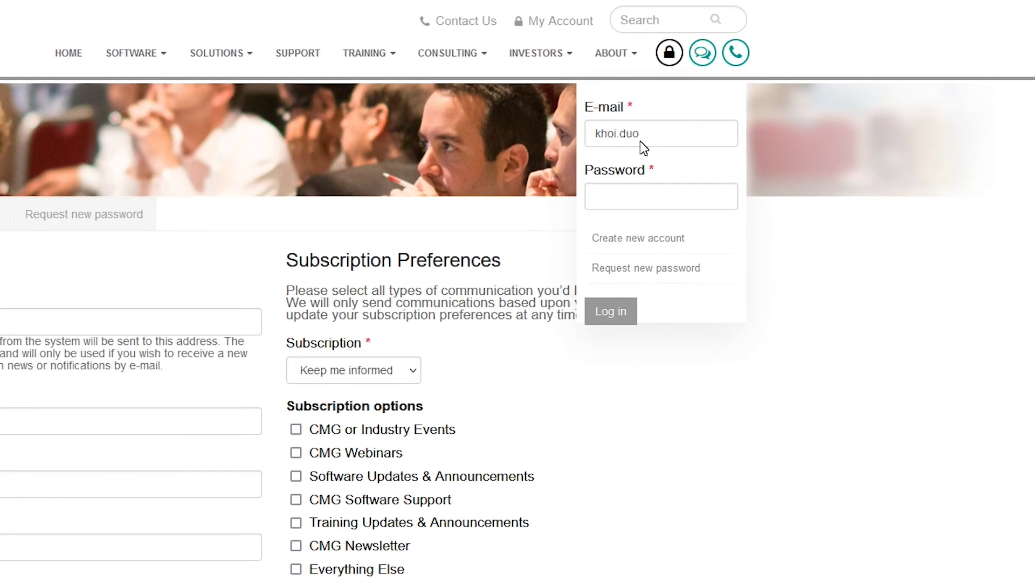
pyautogui.press('Tab')
pyautogui.write('**********')
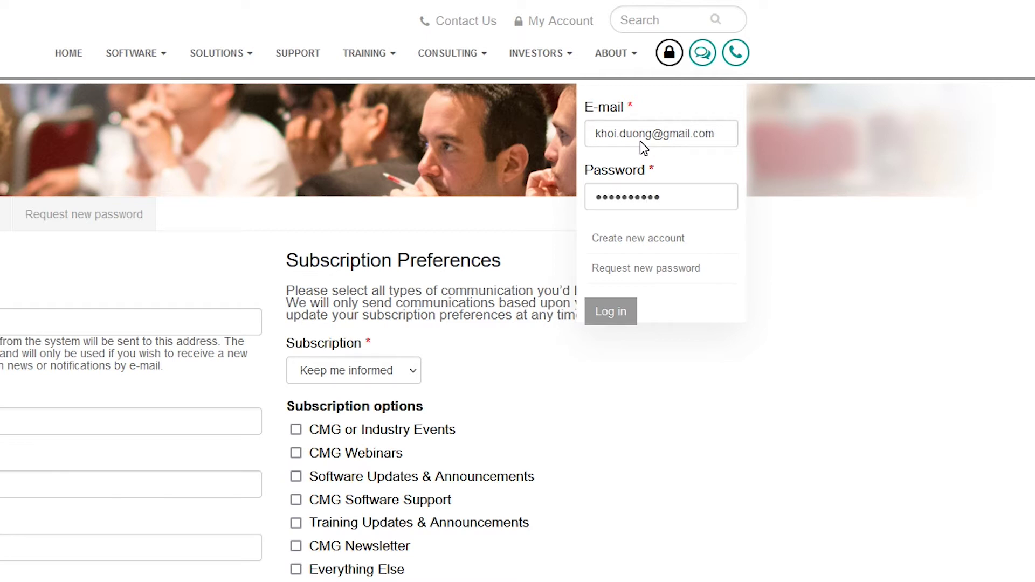
pyautogui.click(610, 311)
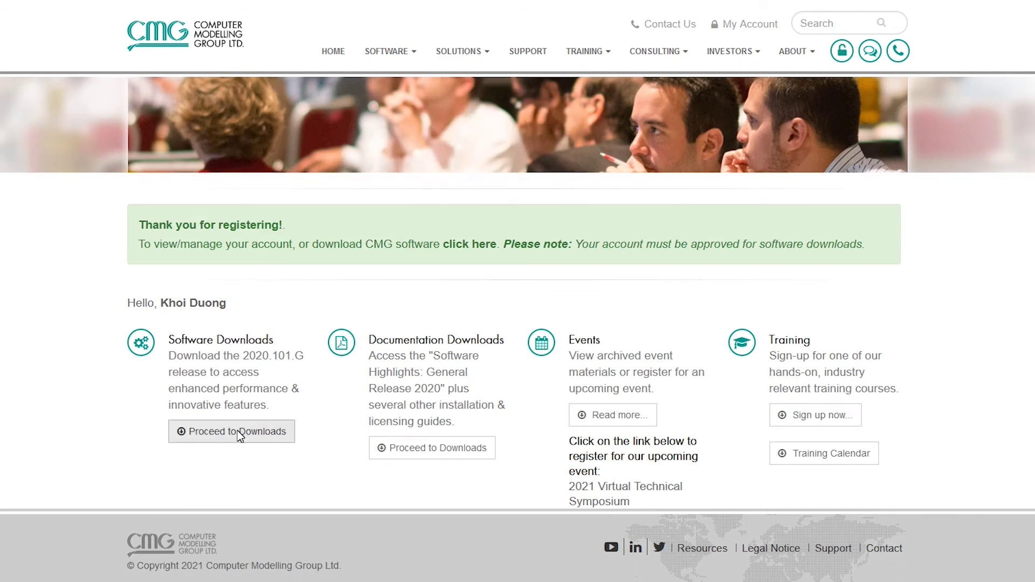
pyautogui.click(223, 338)
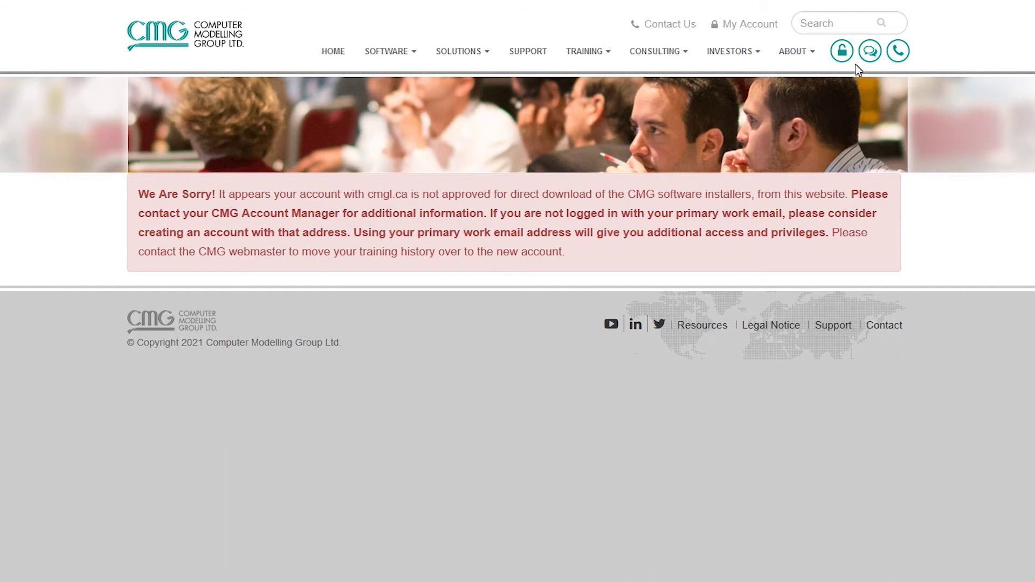
# Step: Log out of the current CMG account from the account menu
pyautogui.click(845, 54)
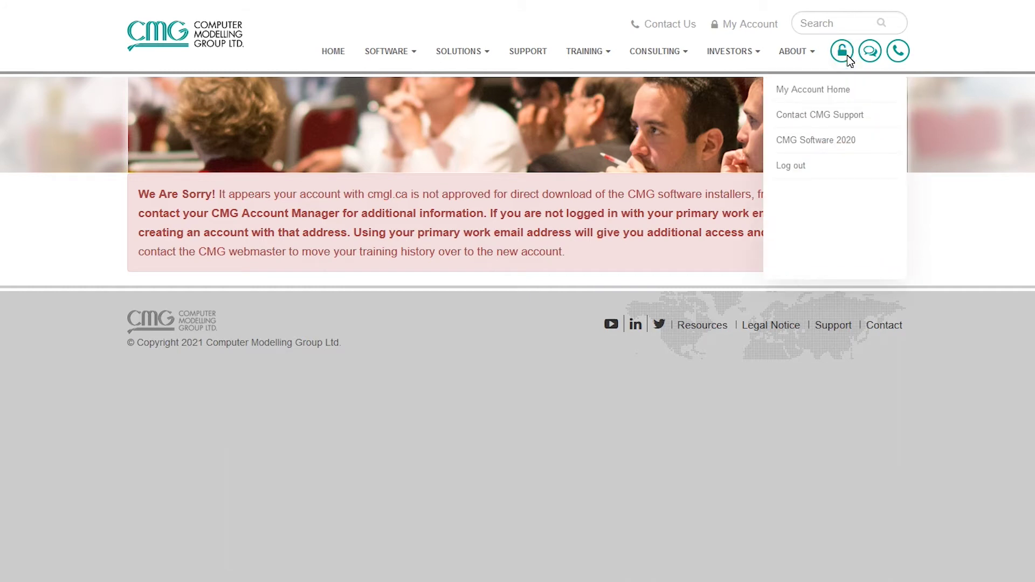
pyautogui.click(802, 166)
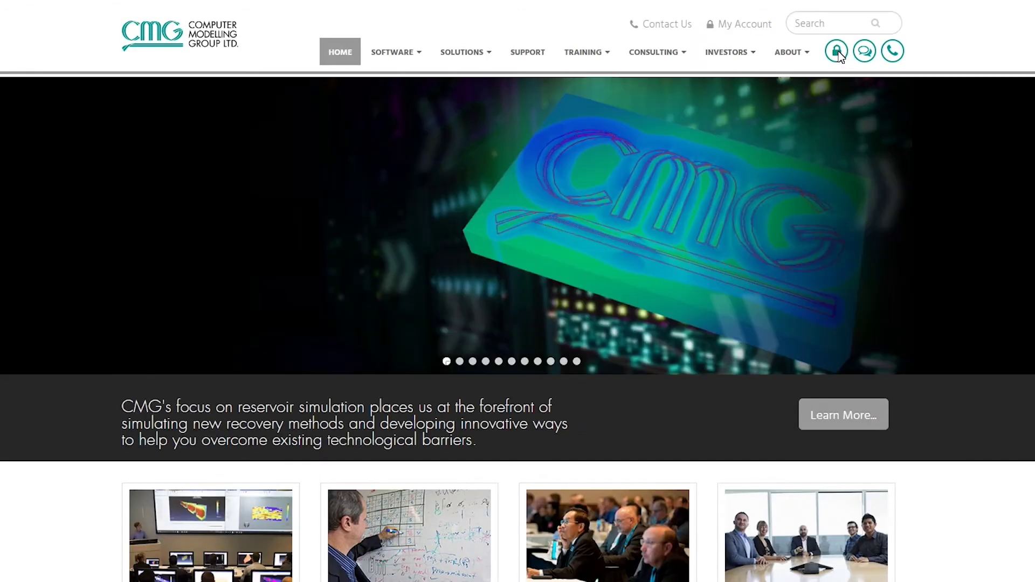
# Step: Log back into the CMG website using the work e-mail address and its password
pyautogui.click(837, 51)
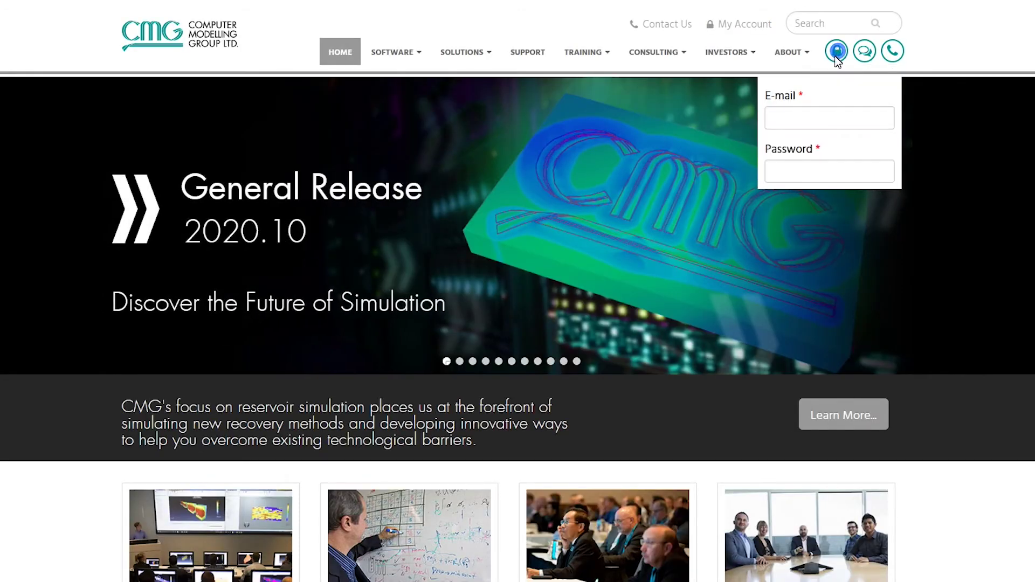
pyautogui.click(810, 118)
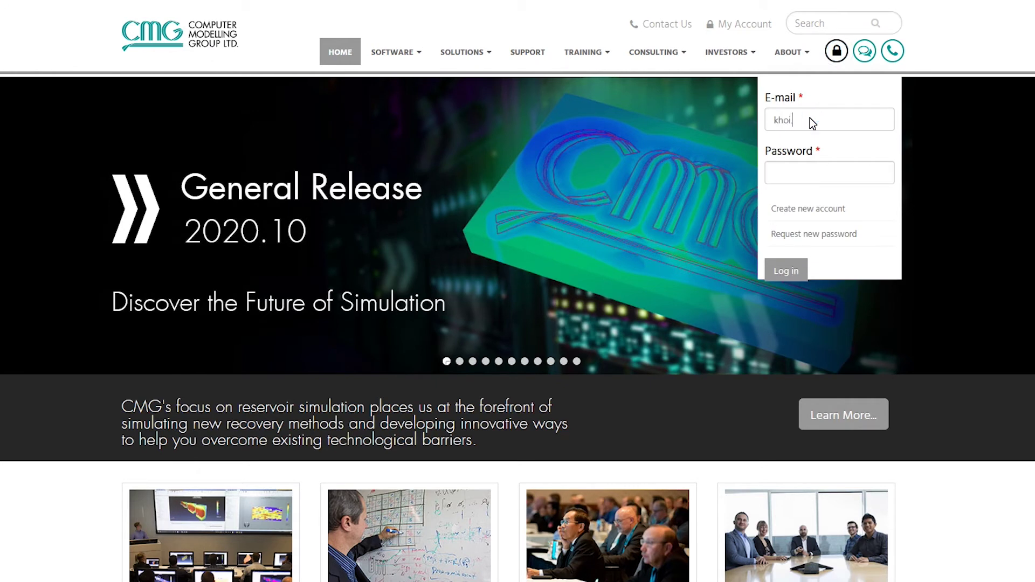
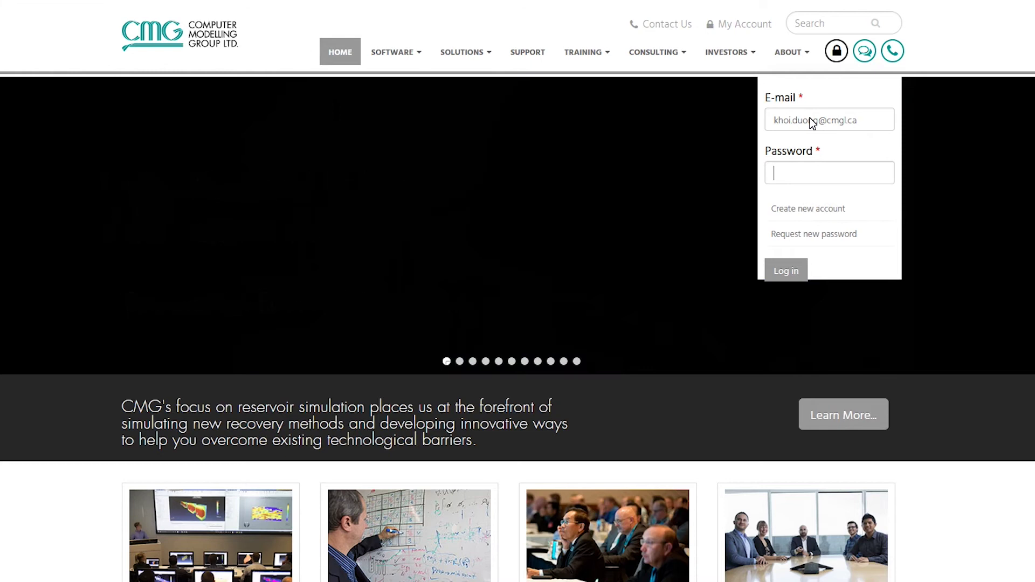
pyautogui.press('Tab')
pyautogui.write('••••••••••')
pyautogui.click(786, 270)
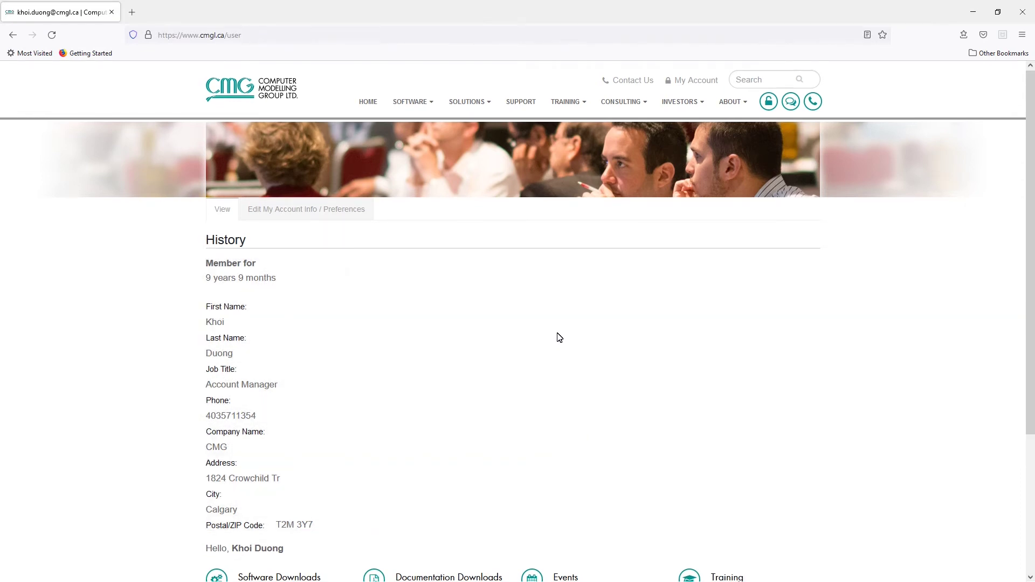
pyautogui.scroll(-2, 557, 340)
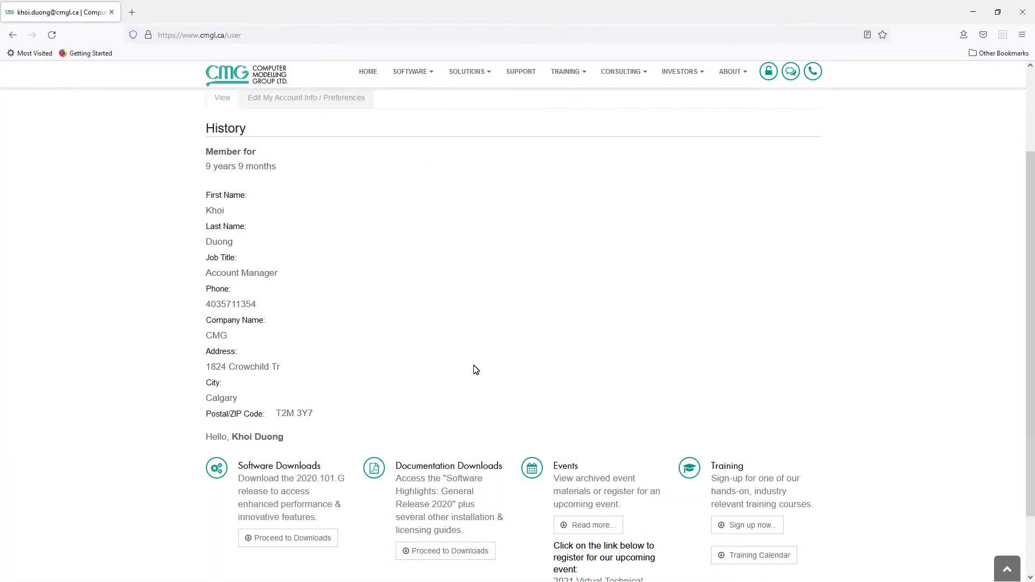
# Step: Open Software Downloads and scroll to the 2020 Mid-Year Release table
pyautogui.click(290, 473)
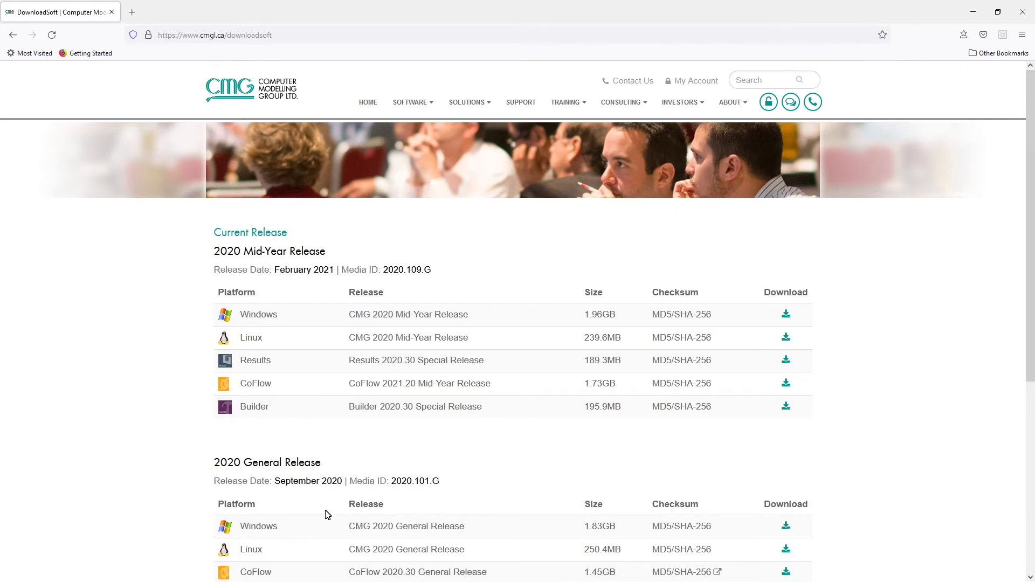
pyautogui.scroll(-5, 328, 515)
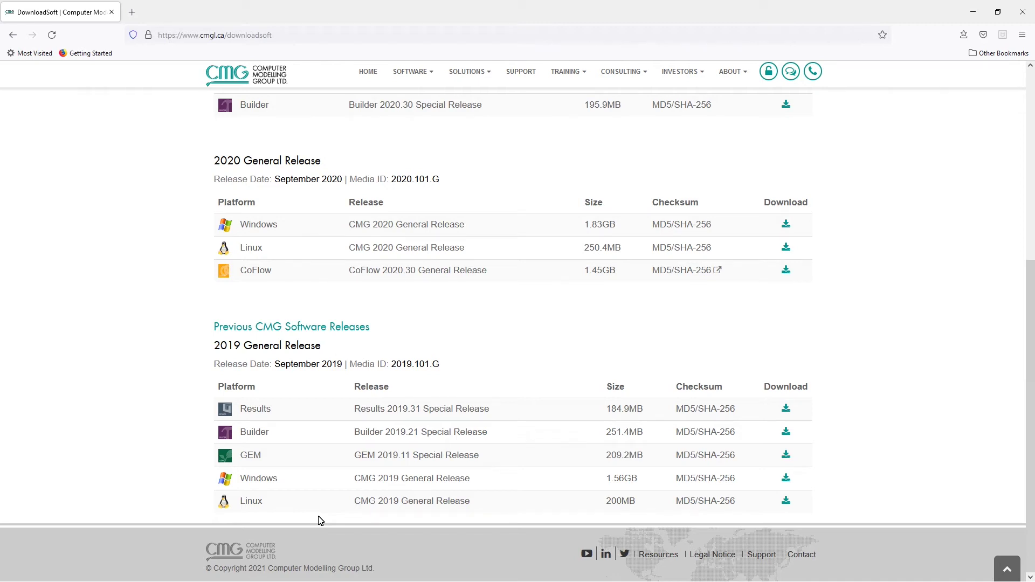
pyautogui.scroll(3, 344, 453)
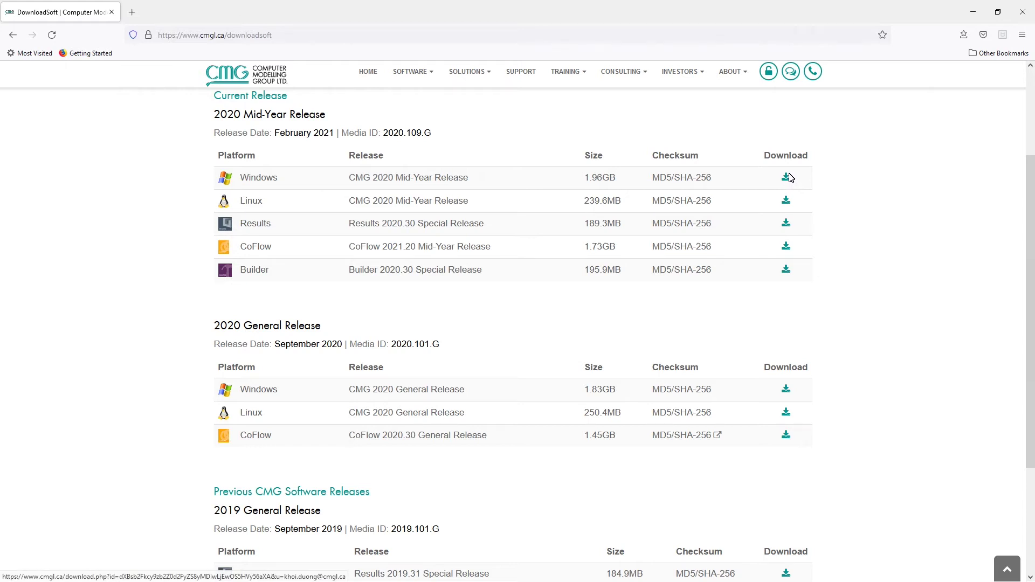
# Step: Save the Windows 2020 Mid-Year package 2020.109.GW.zip to disk
pyautogui.click(787, 177)
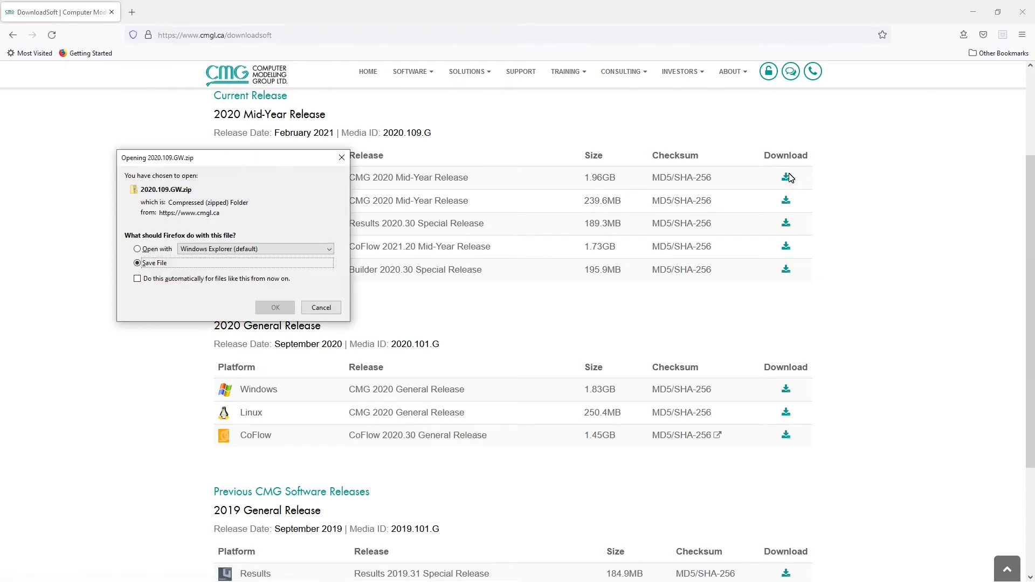
pyautogui.moveTo(241, 160); pyautogui.dragTo(390, 152)
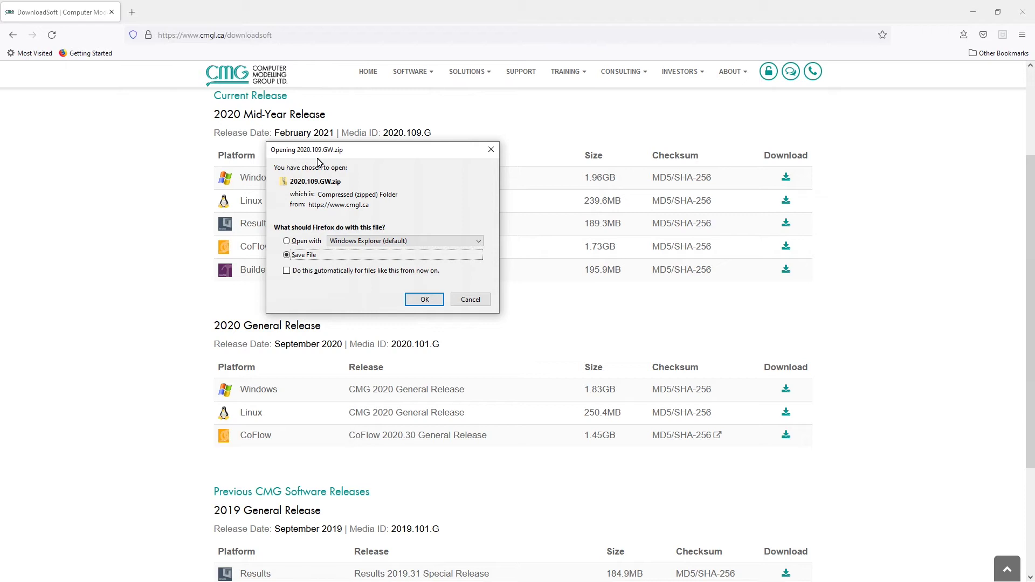
pyautogui.click(422, 300)
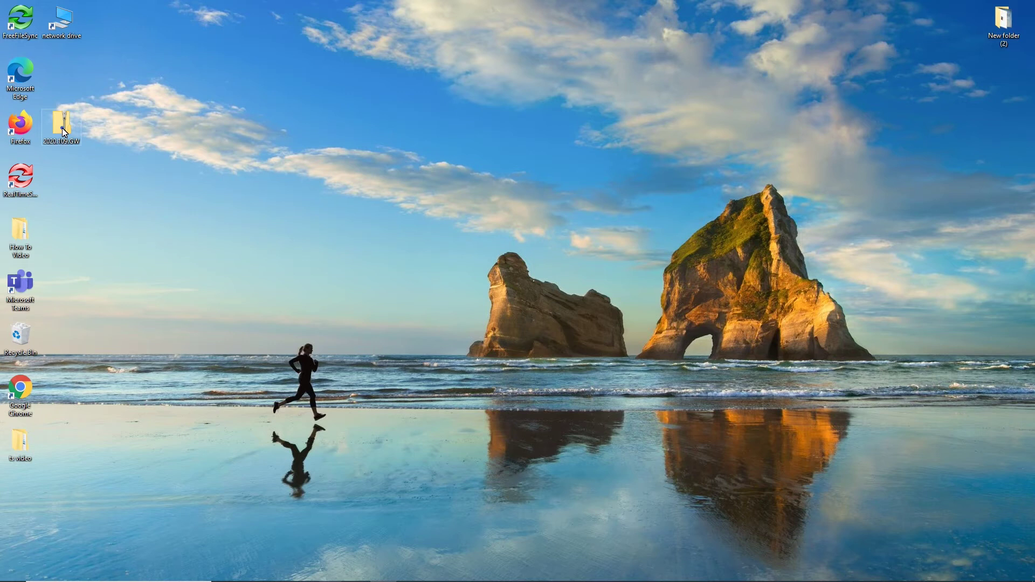
# Step: Extract all contents of 2020.109.GW.zip directly to the Desktop folder
pyautogui.doubleClick(62, 128)
pyautogui.rightClick(63, 128)
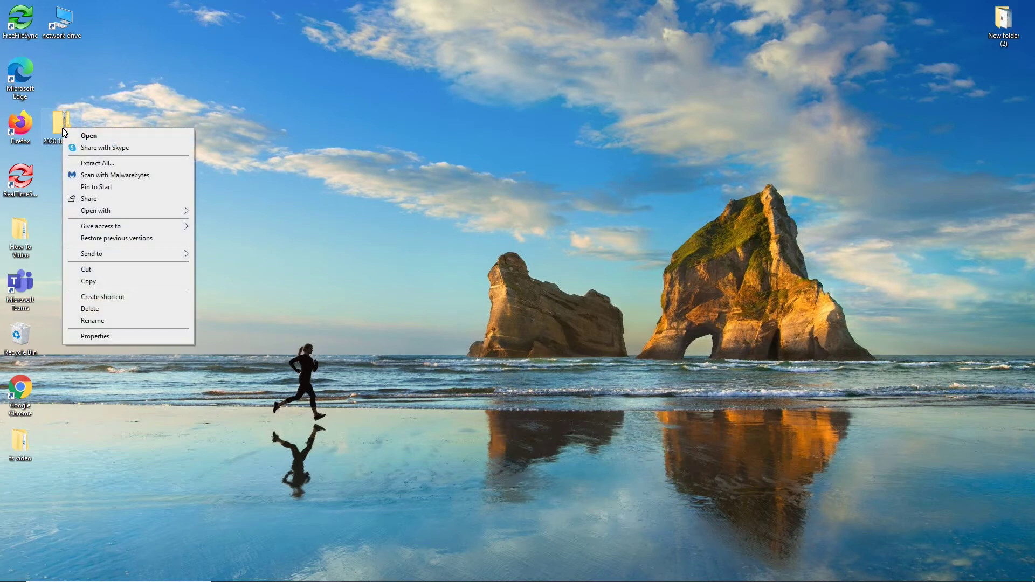
pyautogui.click(93, 164)
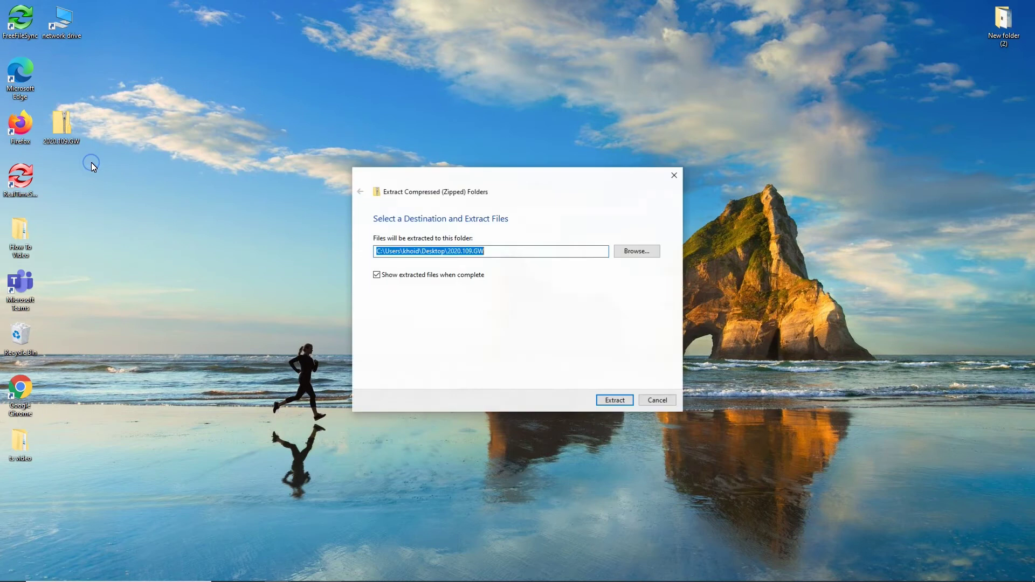
pyautogui.click(489, 254)
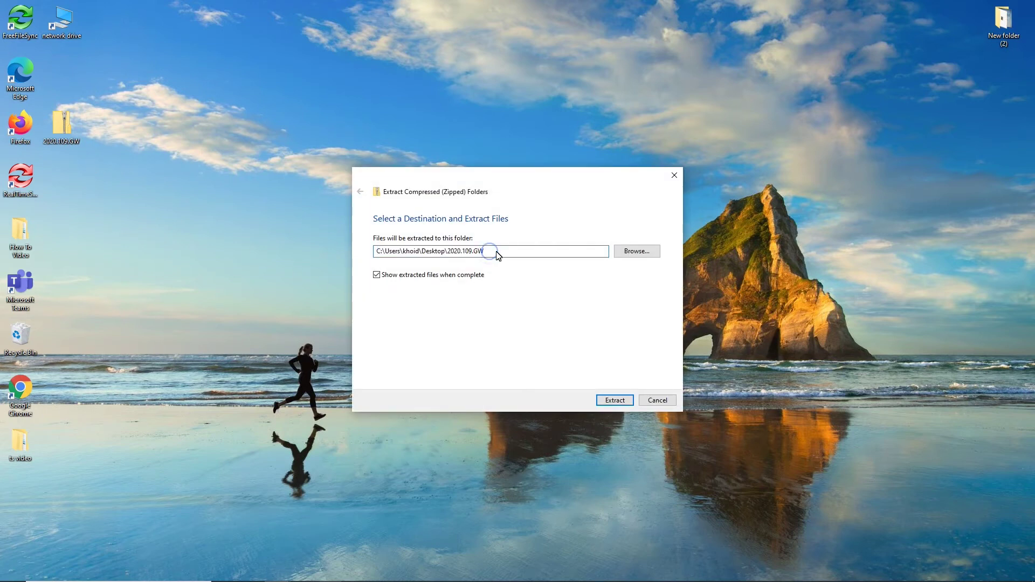
pyautogui.moveTo(488, 253); pyautogui.dragTo(447, 254)
pyautogui.press('BackSpace')
pyautogui.click(620, 334)
pyautogui.click(615, 401)
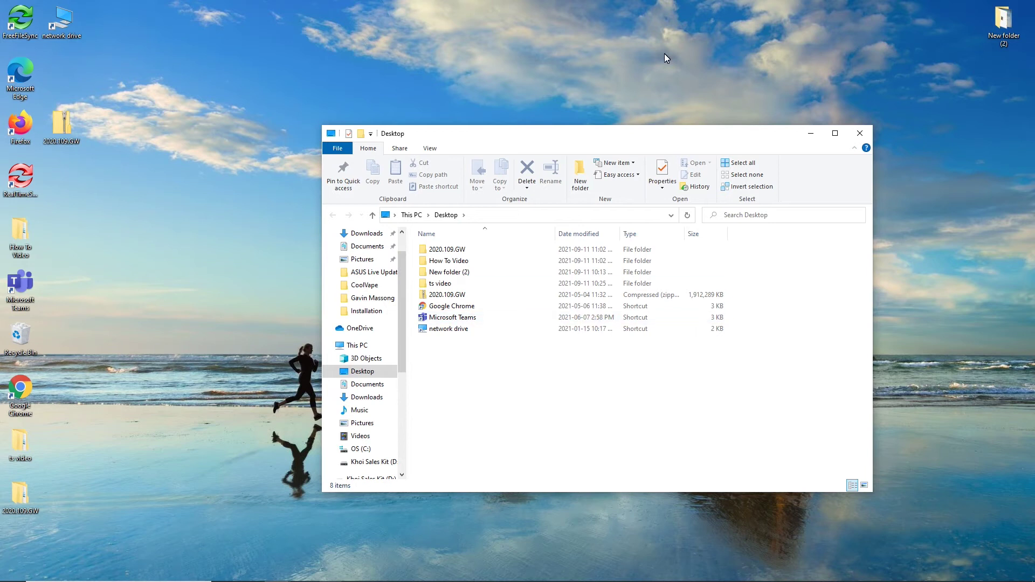
# Step: Place the extracted 2020.109.GW folder beside the zip and open its Windows subfolder
pyautogui.moveTo(542, 141); pyautogui.dragTo(432, 78)
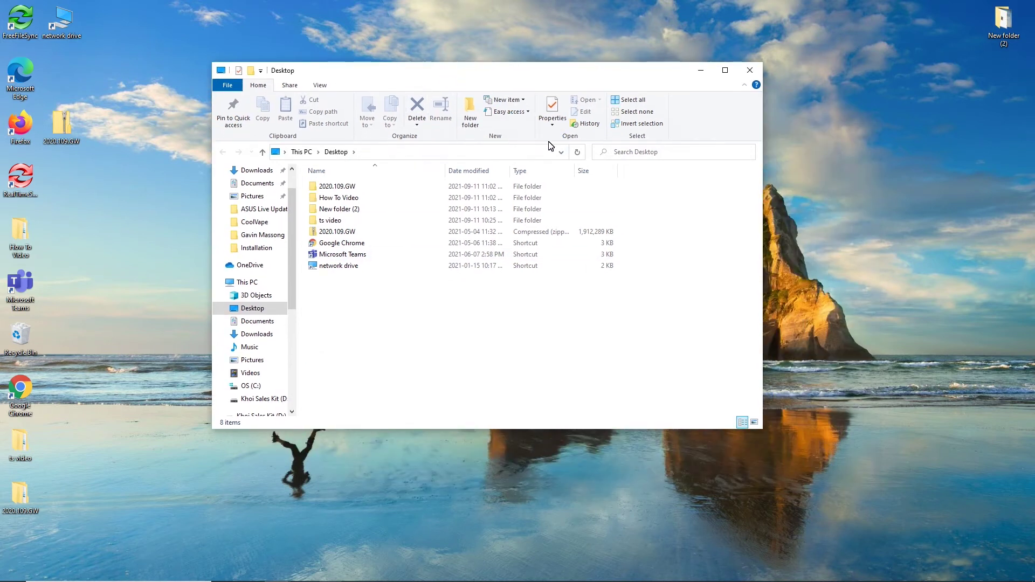
pyautogui.click(754, 67)
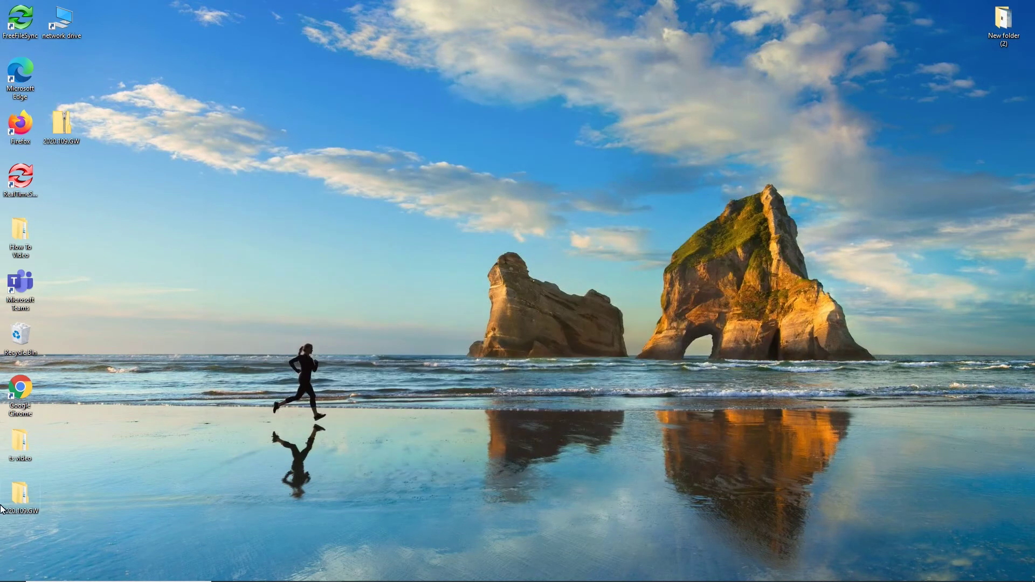
pyautogui.moveTo(25, 503); pyautogui.dragTo(139, 130)
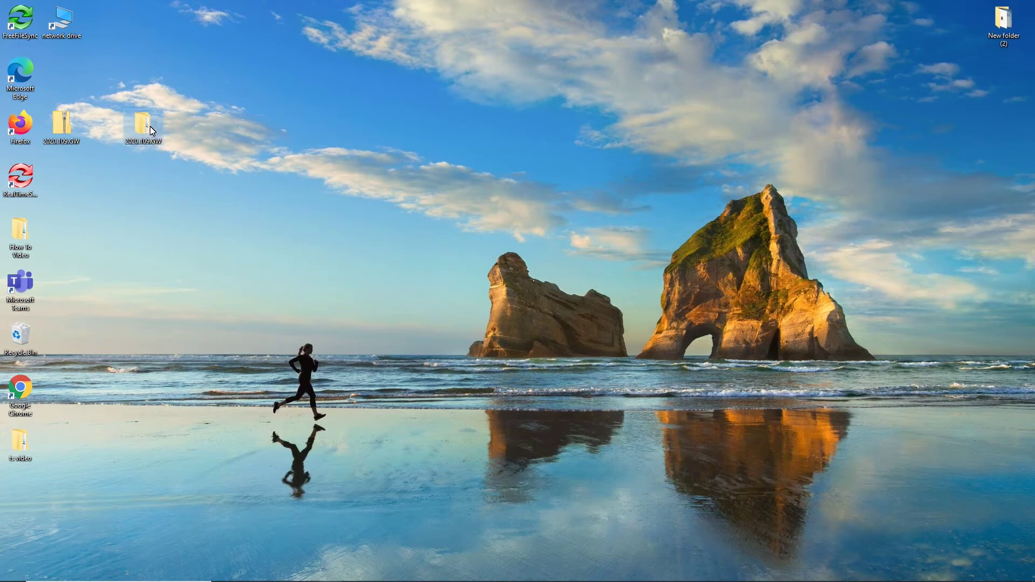
pyautogui.moveTo(150, 126)
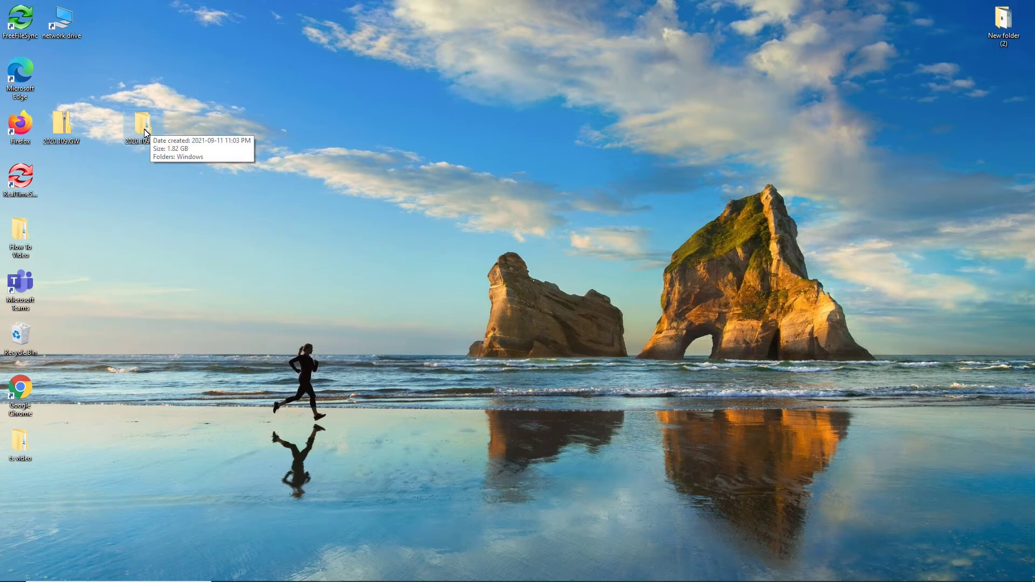
pyautogui.doubleClick(144, 129)
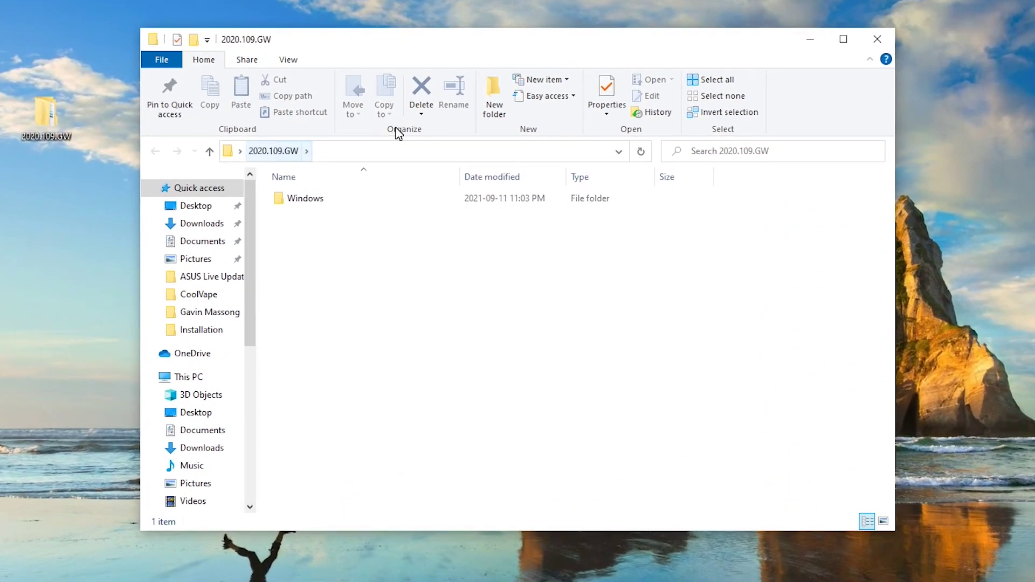
pyautogui.doubleClick(300, 204)
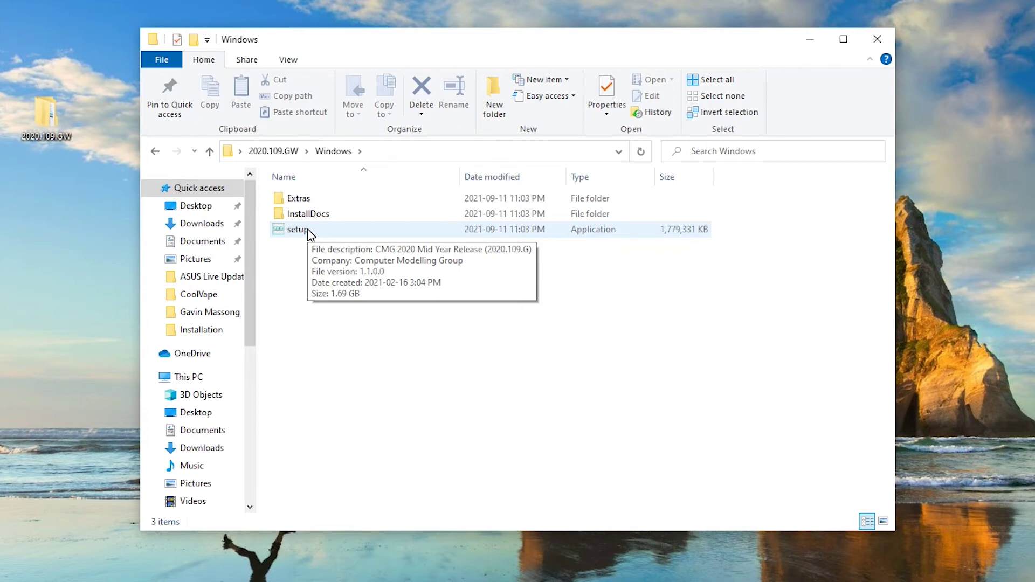
# Step: Launch the CMG setup installer, allowing it past SmartScreen with Run anyway
pyautogui.doubleClick(302, 230)
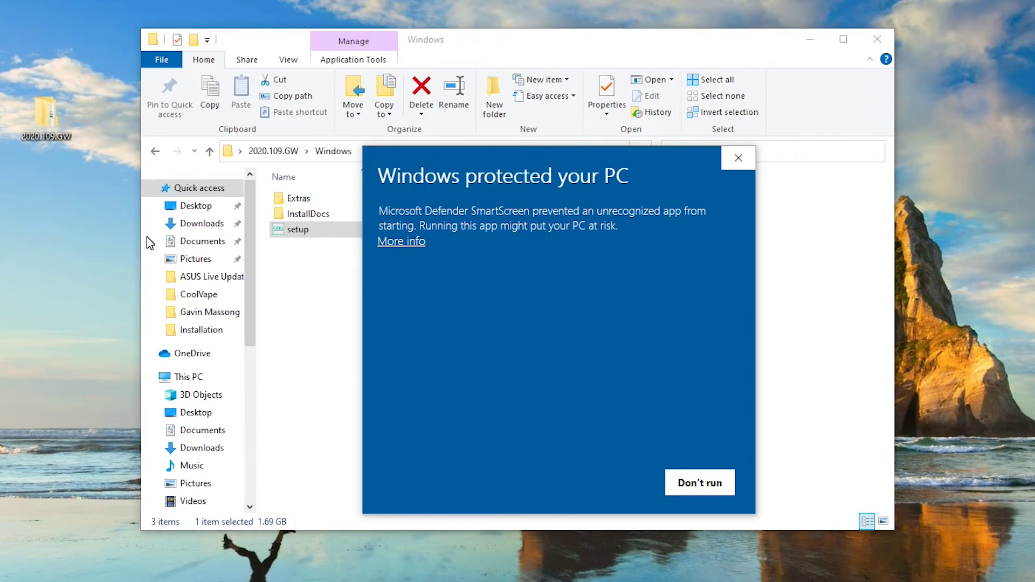
pyautogui.click(392, 246)
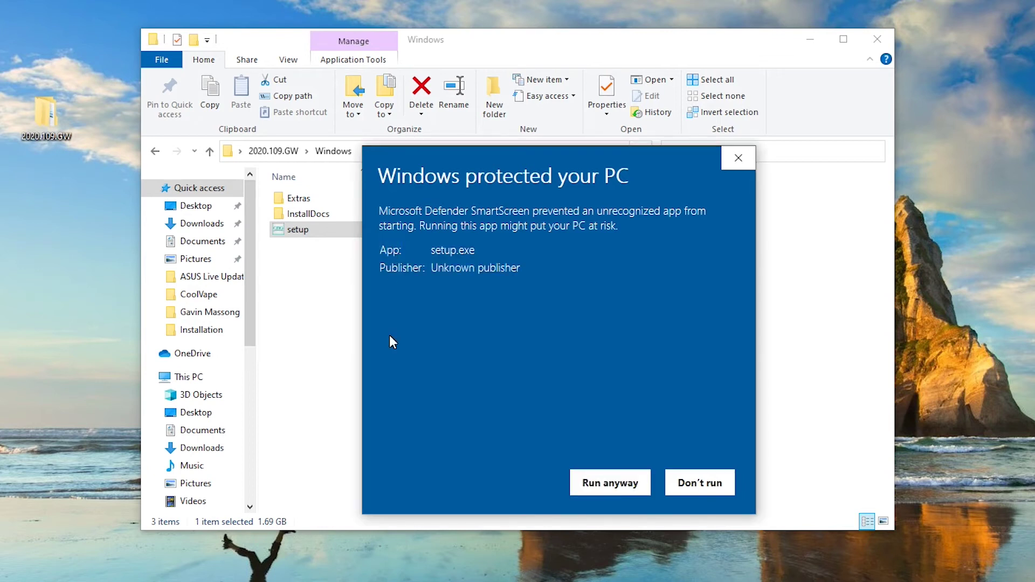
pyautogui.click(602, 488)
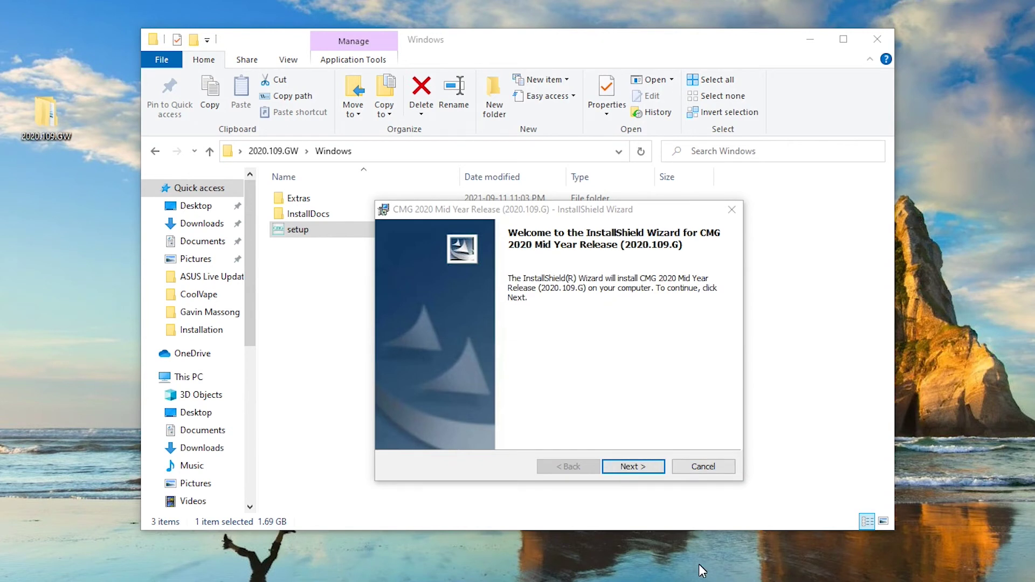
# Step: Continue to the License Agreement page and accept the CMG 2020 license terms
pyautogui.click(636, 469)
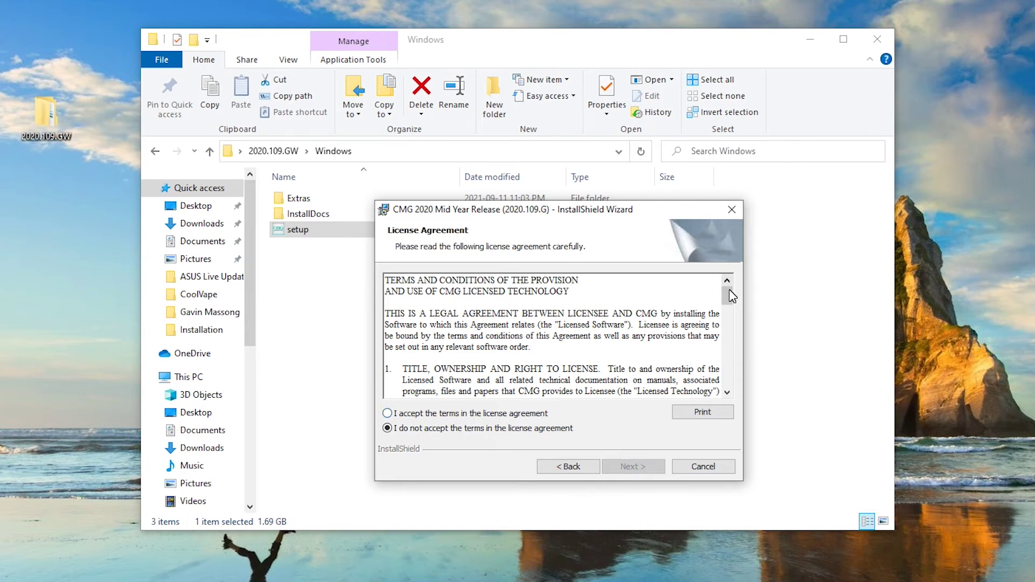
pyautogui.moveTo(729, 303); pyautogui.dragTo(728, 387)
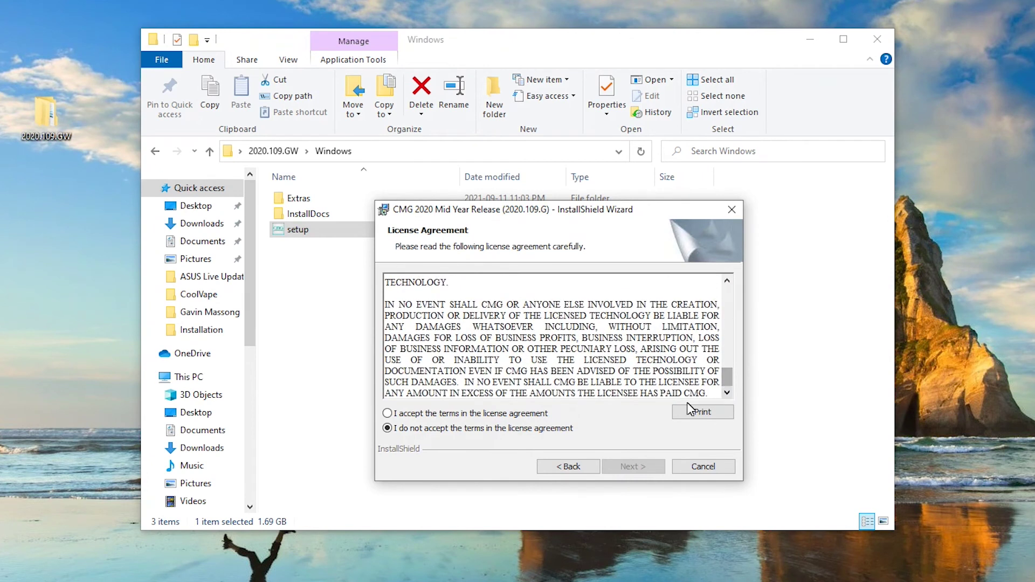
pyautogui.click(388, 414)
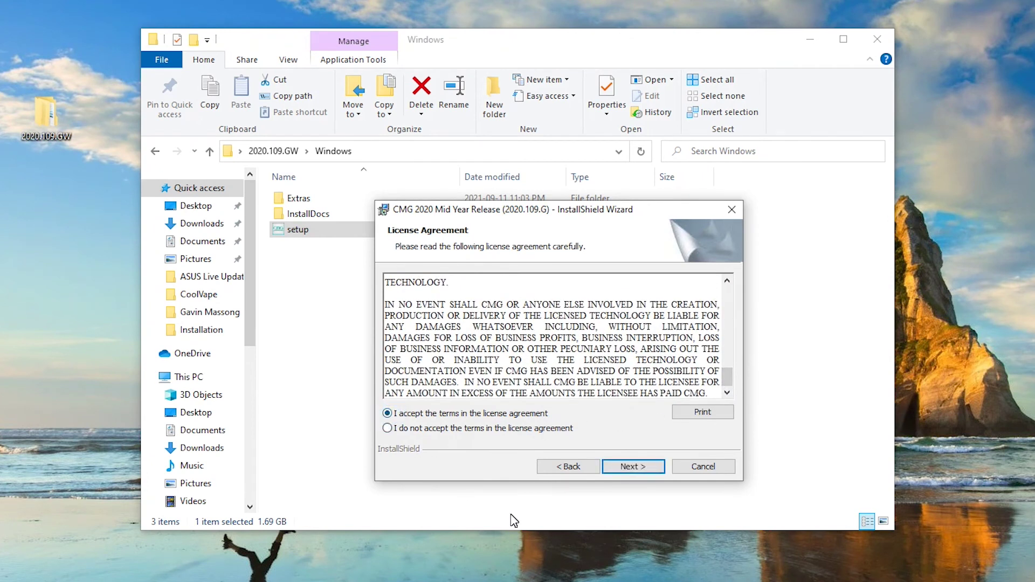
# Step: Advance to the Read Me page and scroll through the 2020.109.G release notes
pyautogui.click(643, 478)
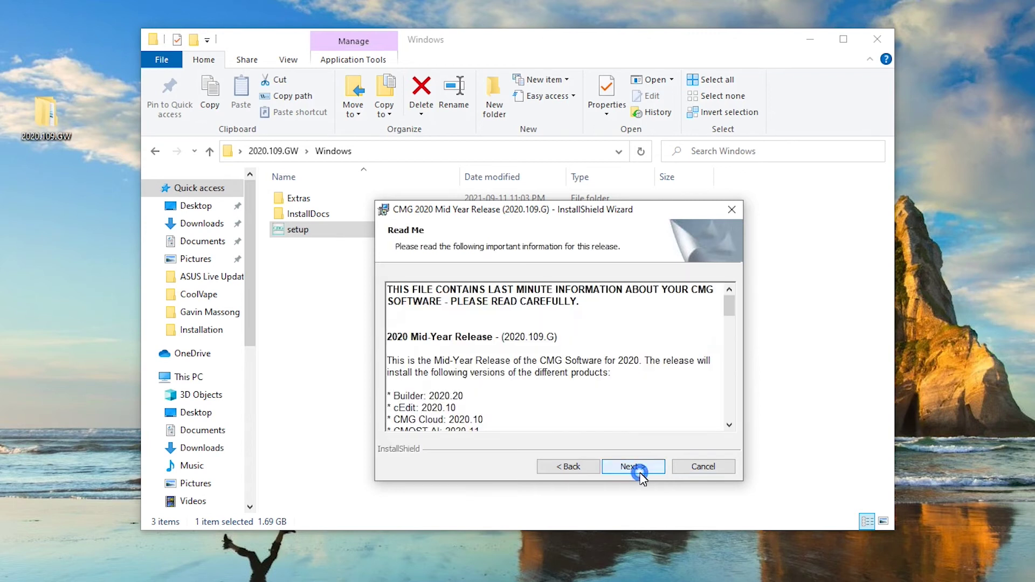
pyautogui.click(732, 303)
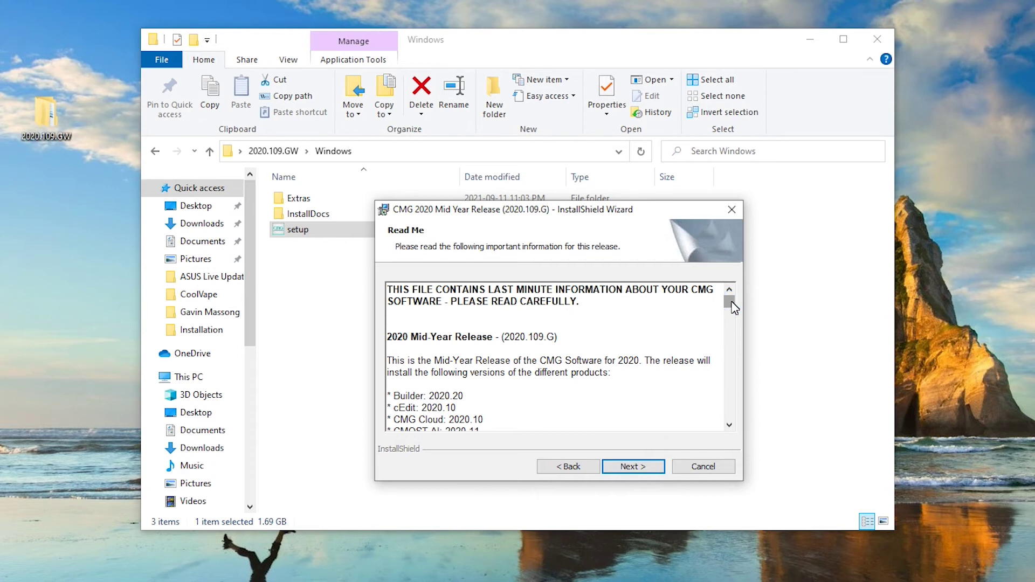
pyautogui.moveTo(732, 304); pyautogui.dragTo(732, 312)
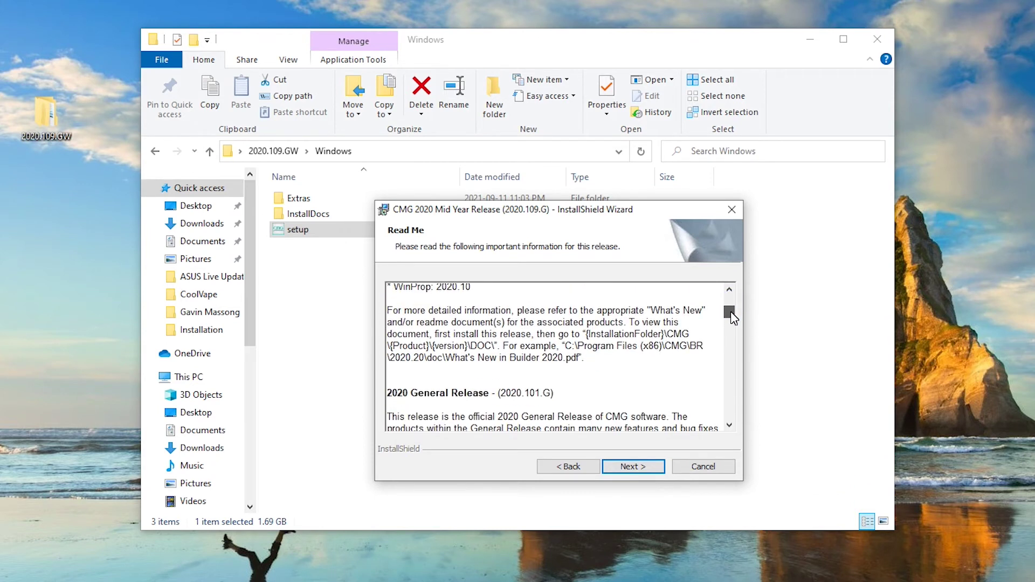
# Step: Enter the user's name and company CMG as customer information and submit it
pyautogui.click(633, 468)
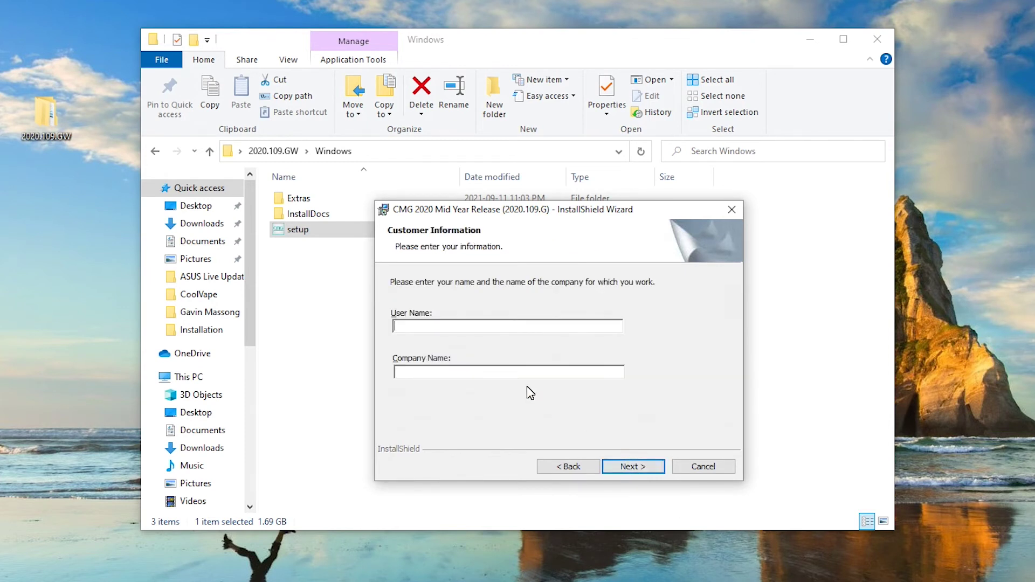
pyautogui.write('W')
pyautogui.press('BackSpace')
pyautogui.write('Khoi')
pyautogui.press('Tab')
pyautogui.write('CMG')
pyautogui.click(653, 468)
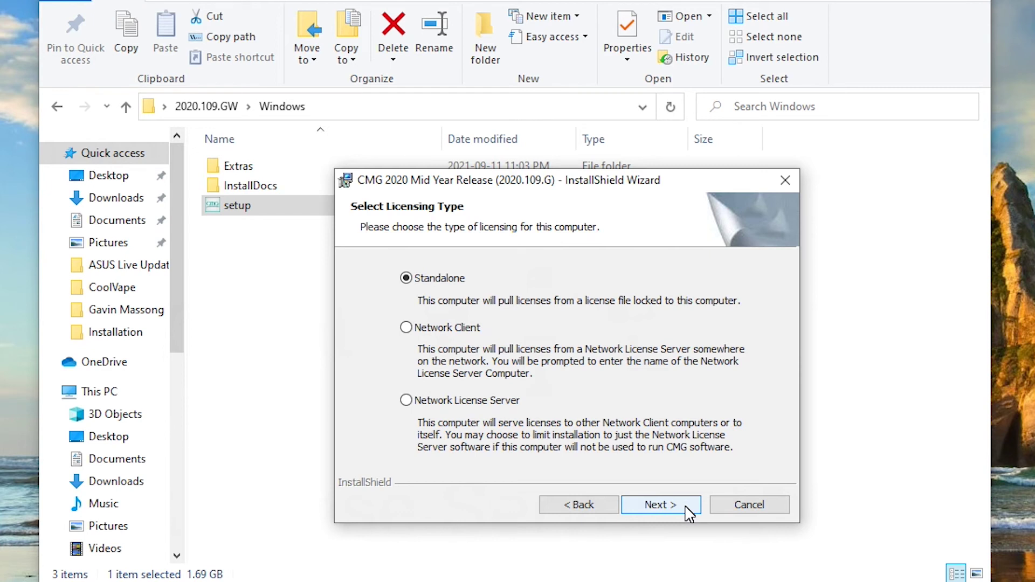
# Step: Keep Standalone as the licensing type and continue
pyautogui.click(664, 507)
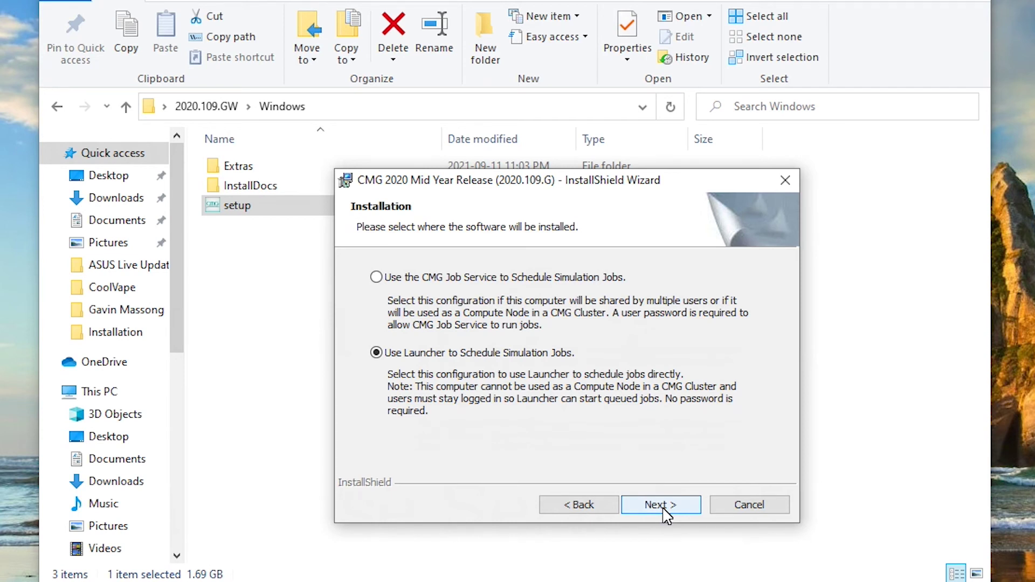
pyautogui.click(665, 509)
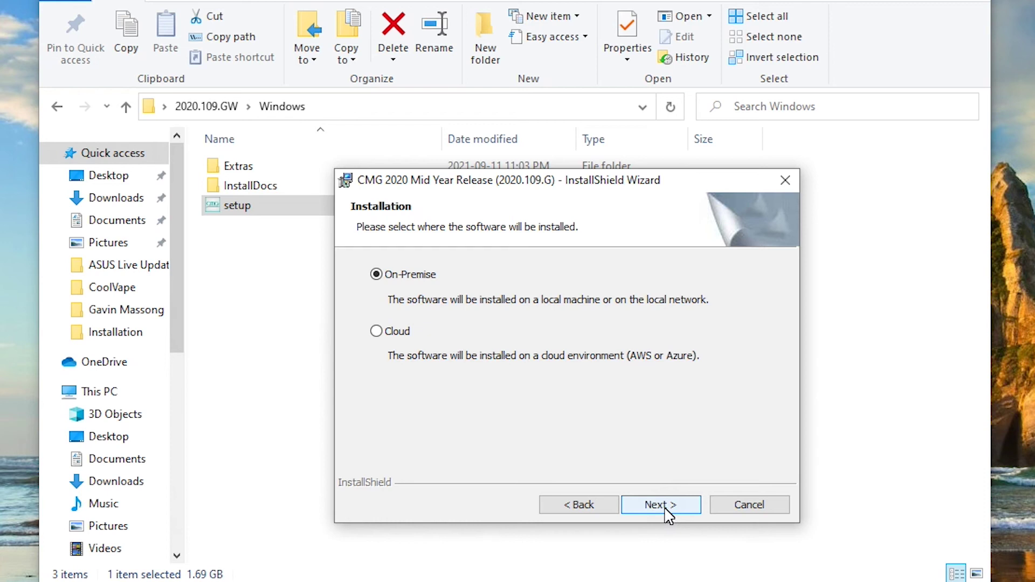
# Step: Keep the On-Premise installation and continue to the destination folder
pyautogui.click(667, 506)
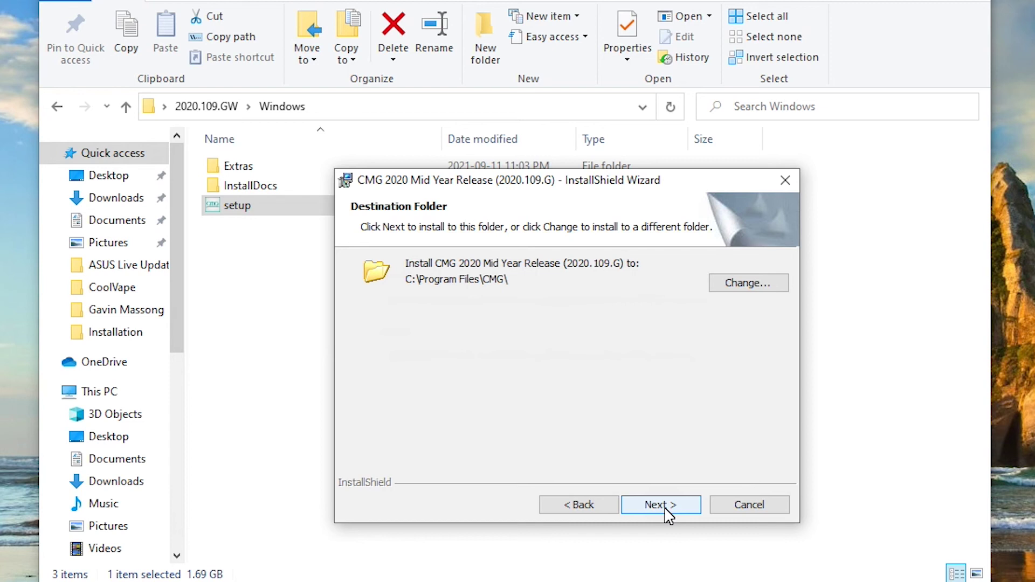
# Step: Accept C:\Program Files\CMG\ as the destination and start the installation
pyautogui.click(666, 507)
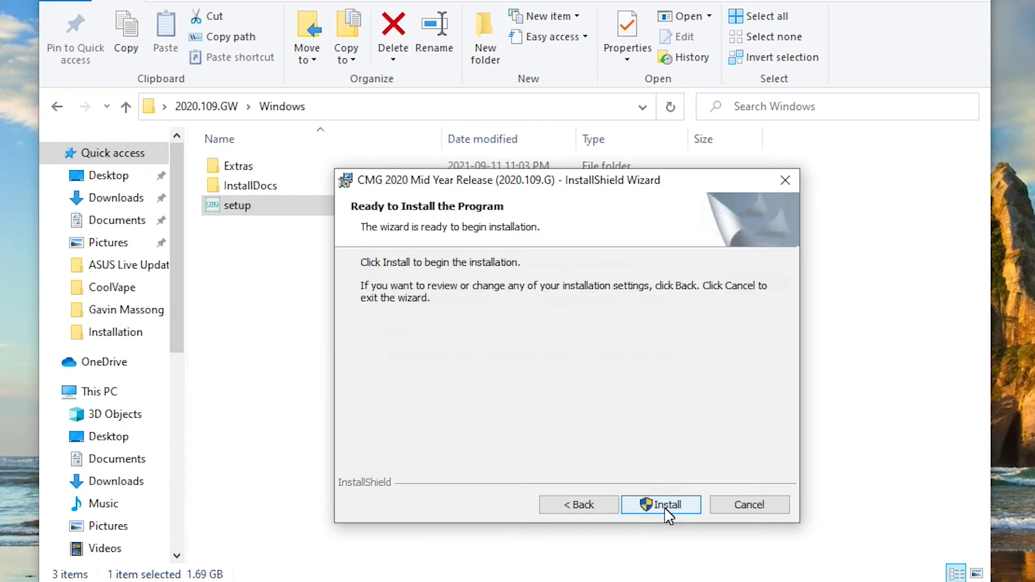
pyautogui.click(667, 507)
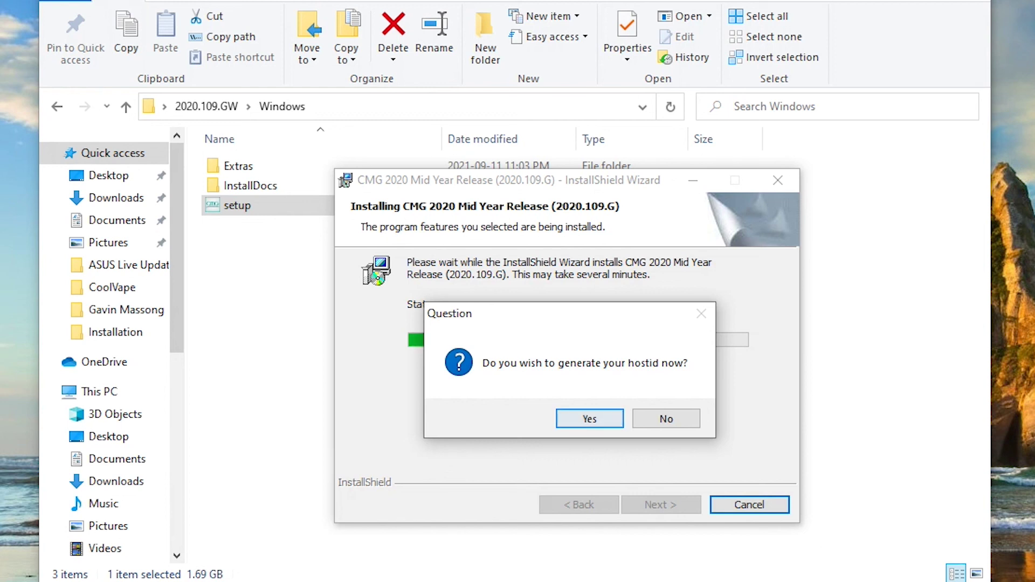
# Step: Agree to generate the hostid now
pyautogui.click(596, 421)
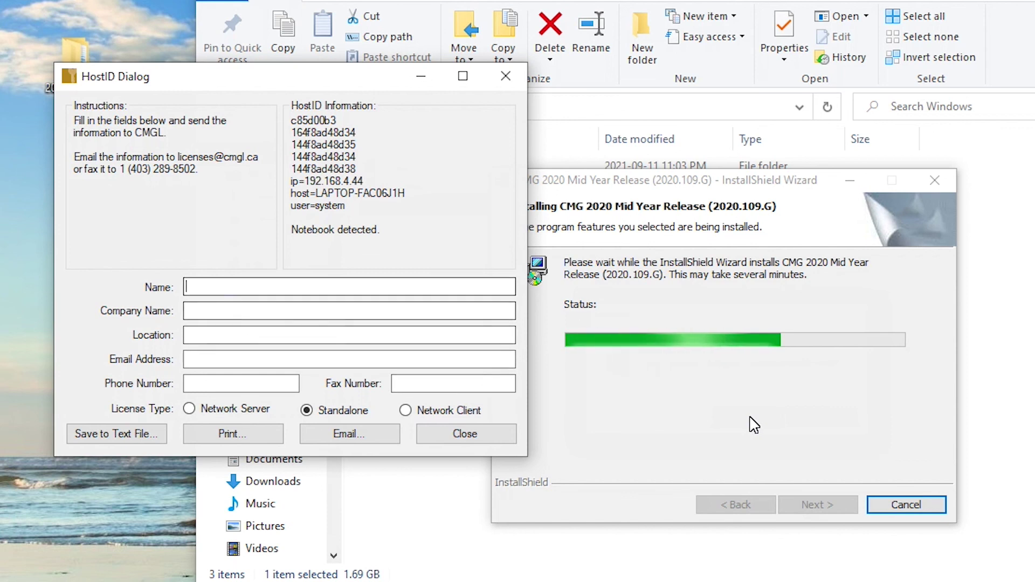
# Step: Fill the HostID contact fields with the user's name, company CMG, location Calgary and their e-mail
pyautogui.write('Khoi')
pyautogui.press('Tab')
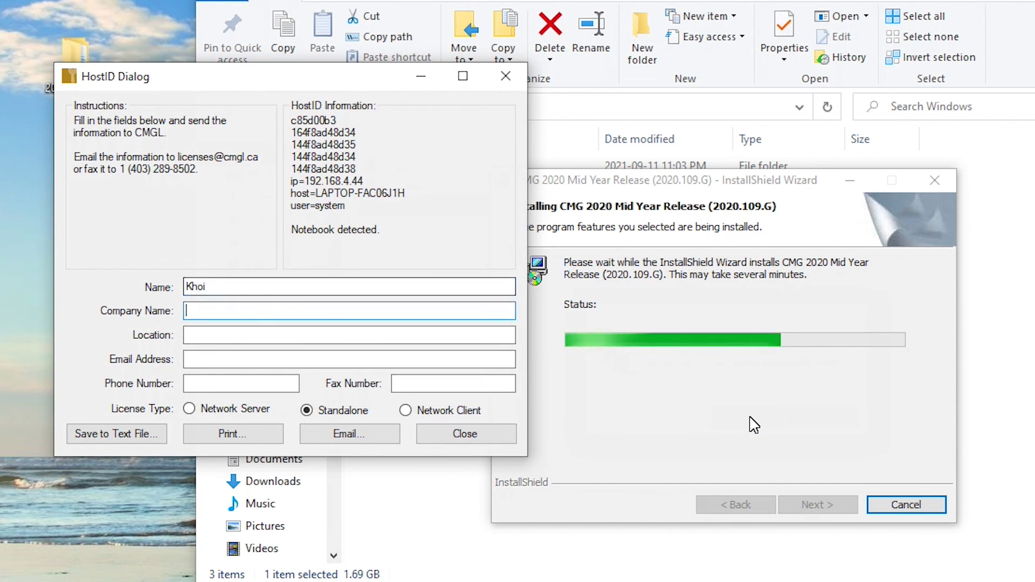
pyautogui.write('CMG')
pyautogui.press('Tab')
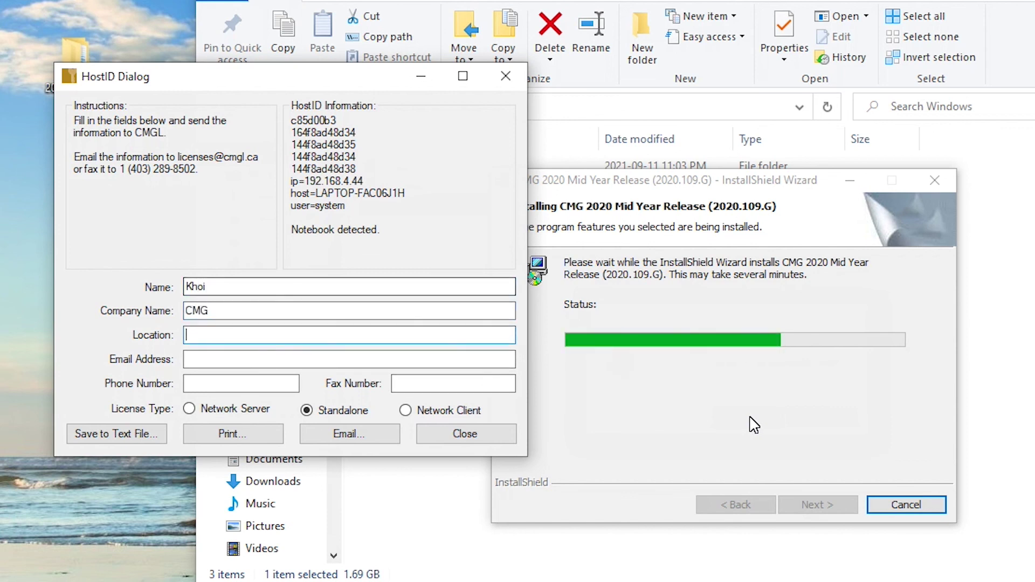
pyautogui.write('Calgary')
pyautogui.press('Tab')
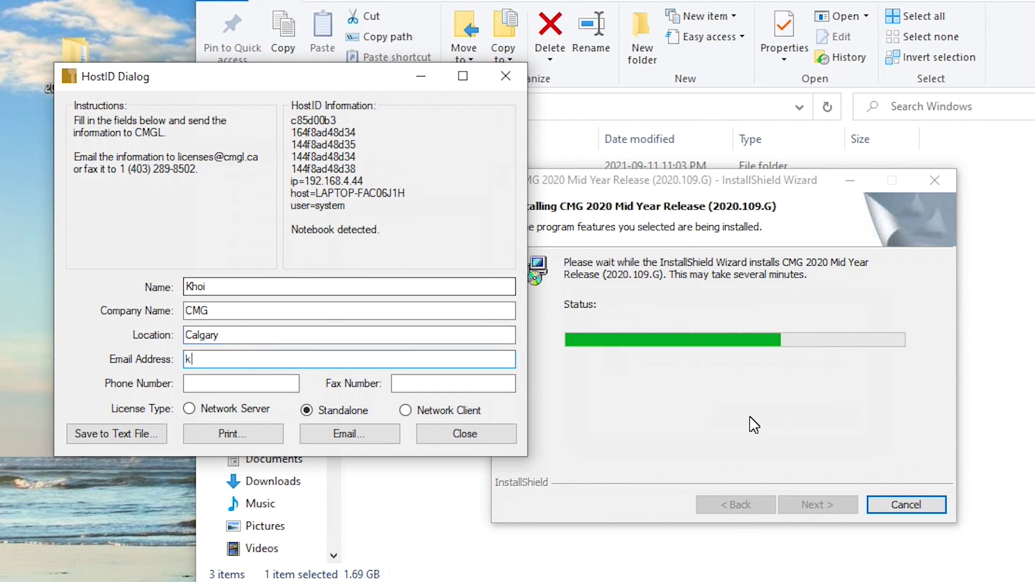
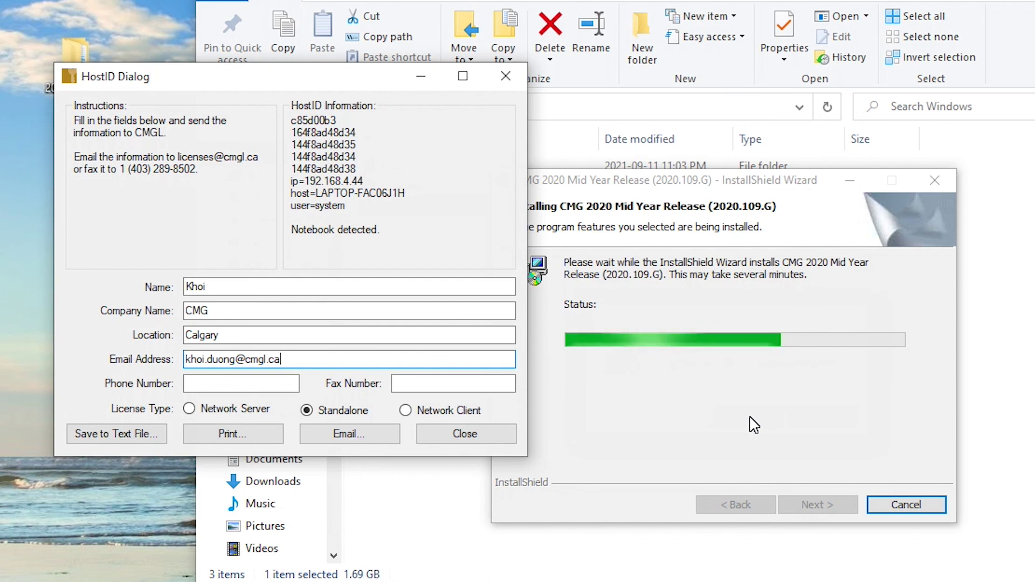
# Step: Save the HostID details to the Desktop as a text file named license
pyautogui.hotkey('alt', 's')
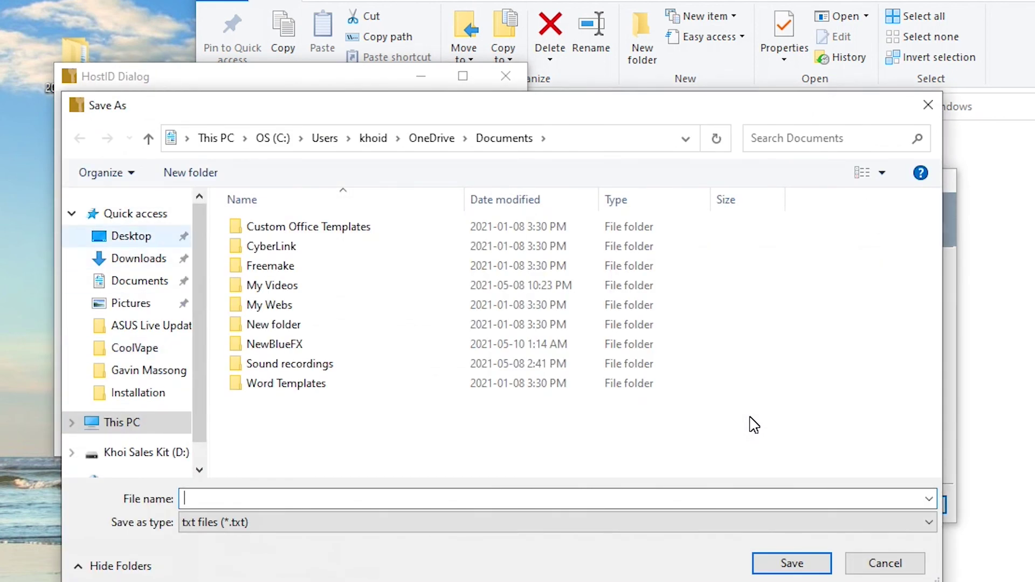
pyautogui.press('Tab')
pyautogui.hotkey('shift', 'Tab')
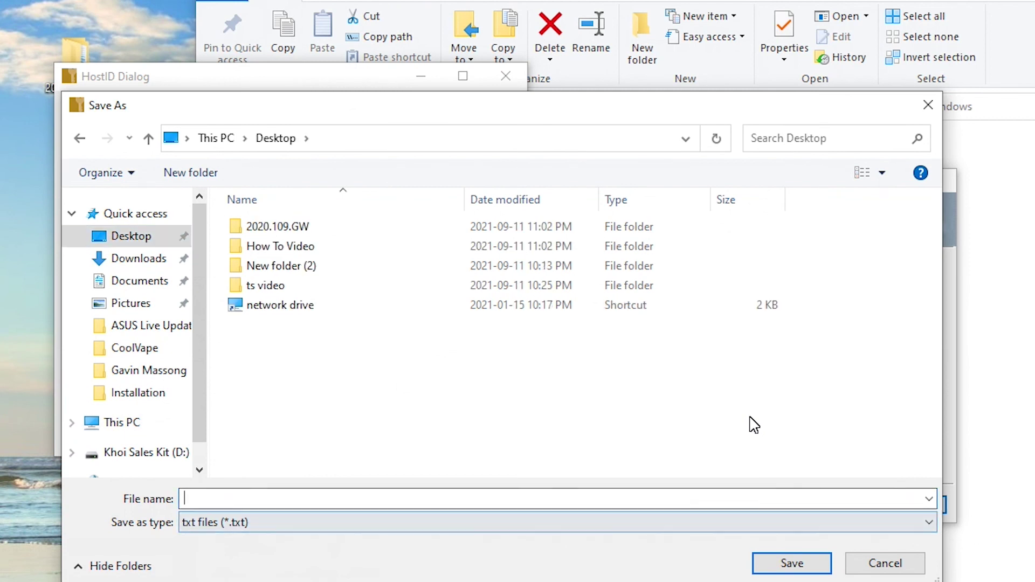
pyautogui.write('license')
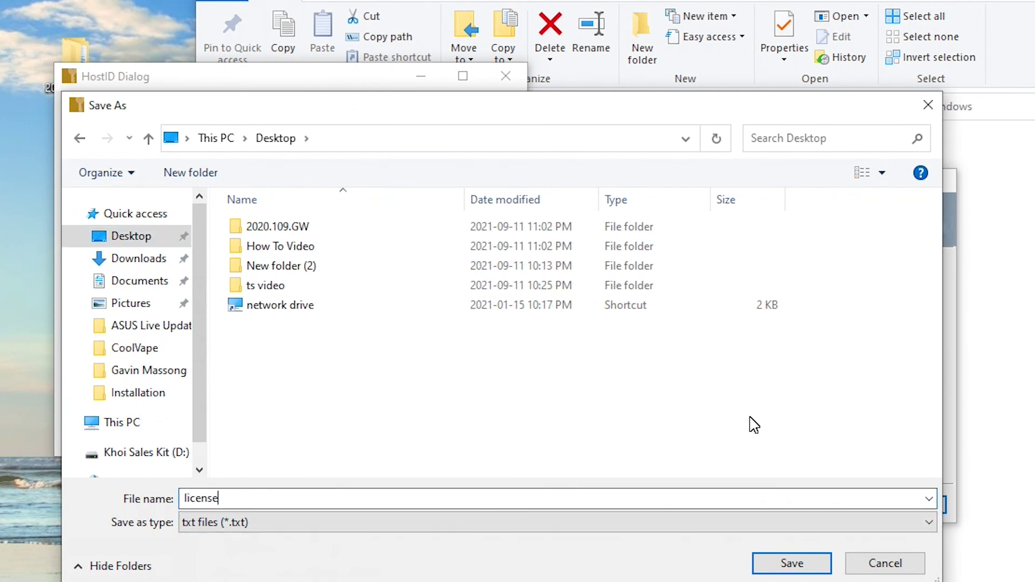
pyautogui.press('Return')
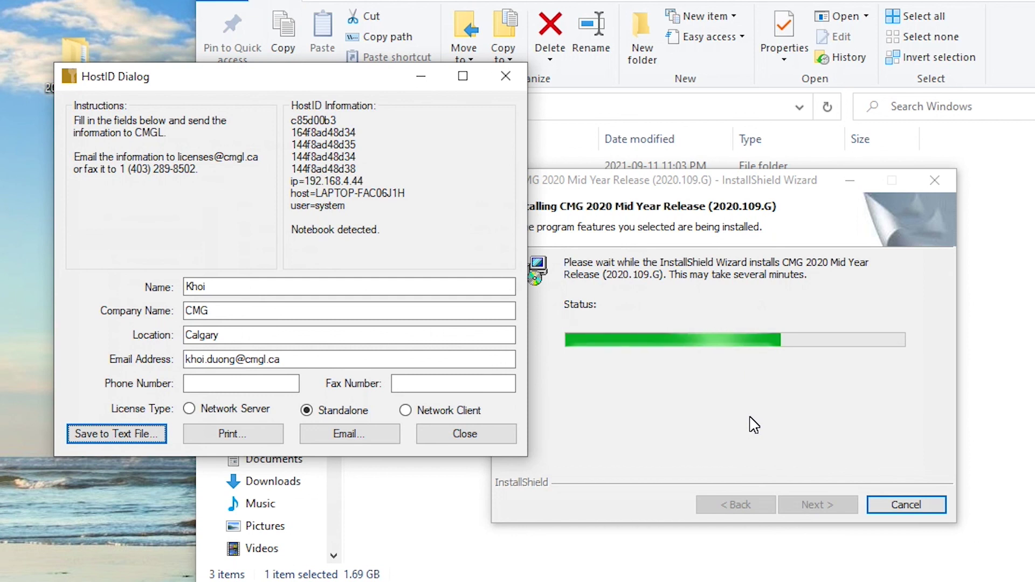
# Step: Close the HostID window and finish the completed installation wizard
pyautogui.press('Escape')
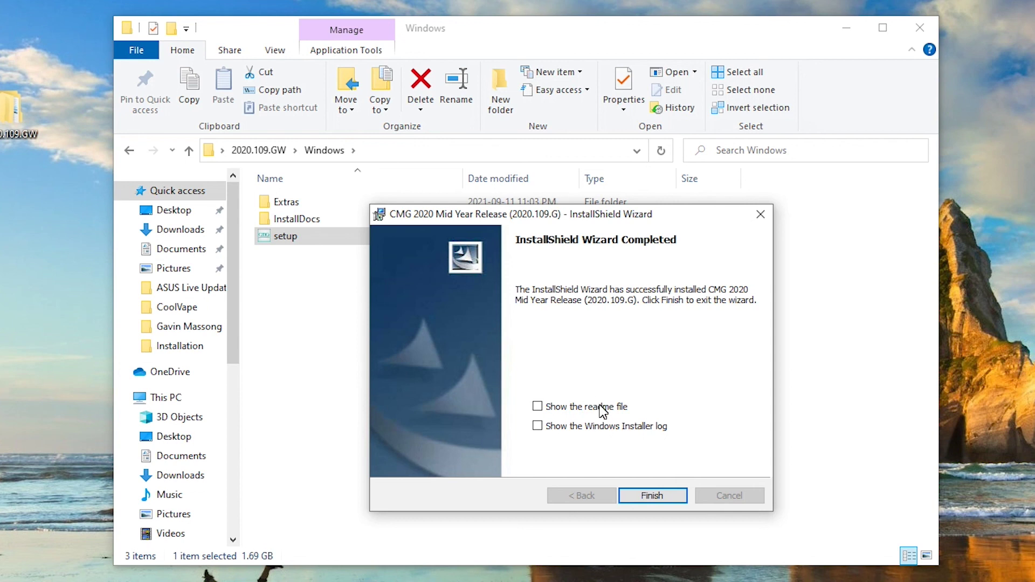
pyautogui.click(651, 496)
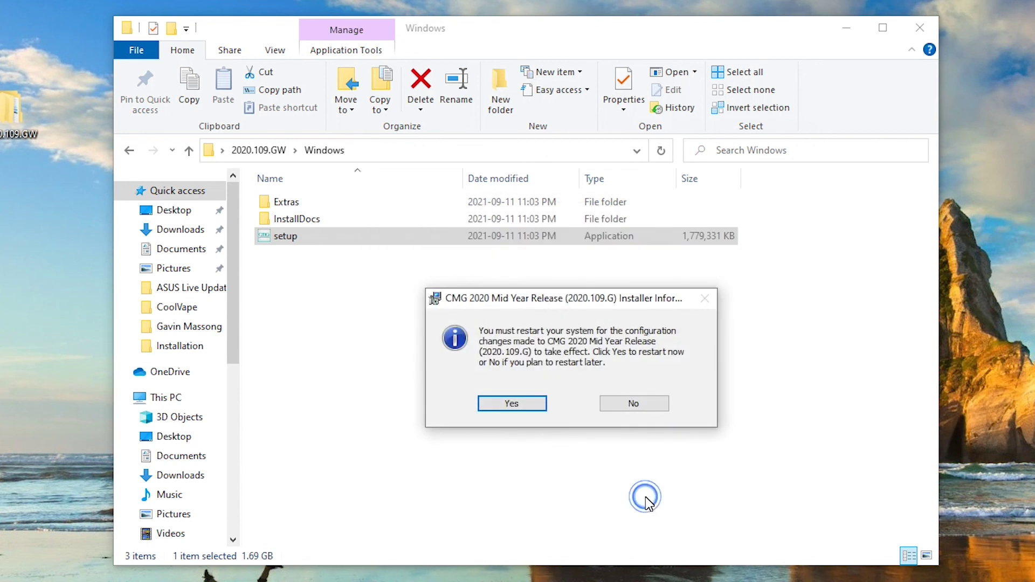